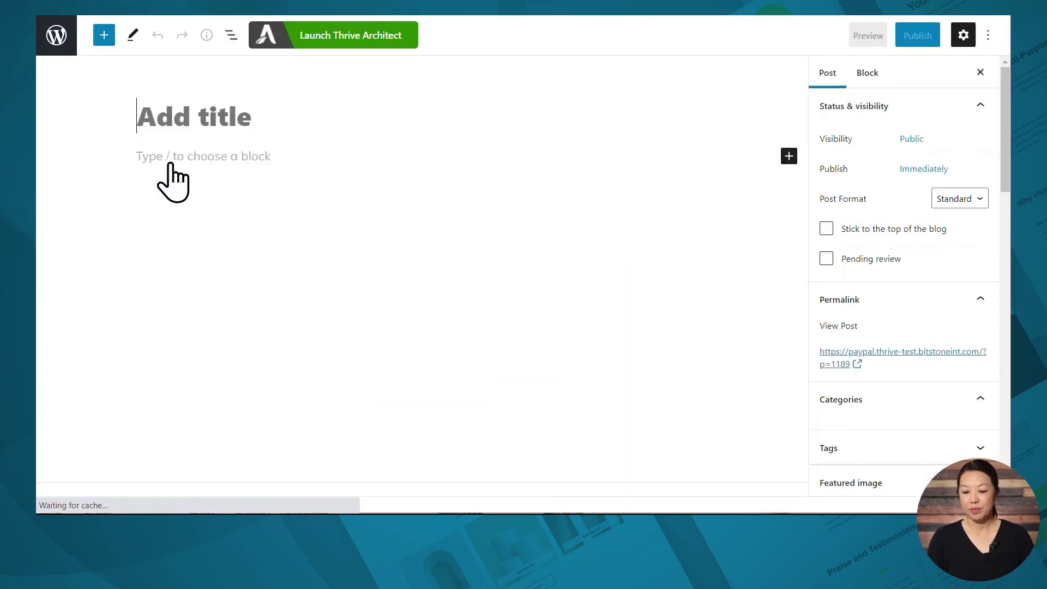
Title the new post "Interview with Marie Forleo" and assign it to the Premium interviews category
{"action": "type", "text": "Interview with Marie Forleo"}
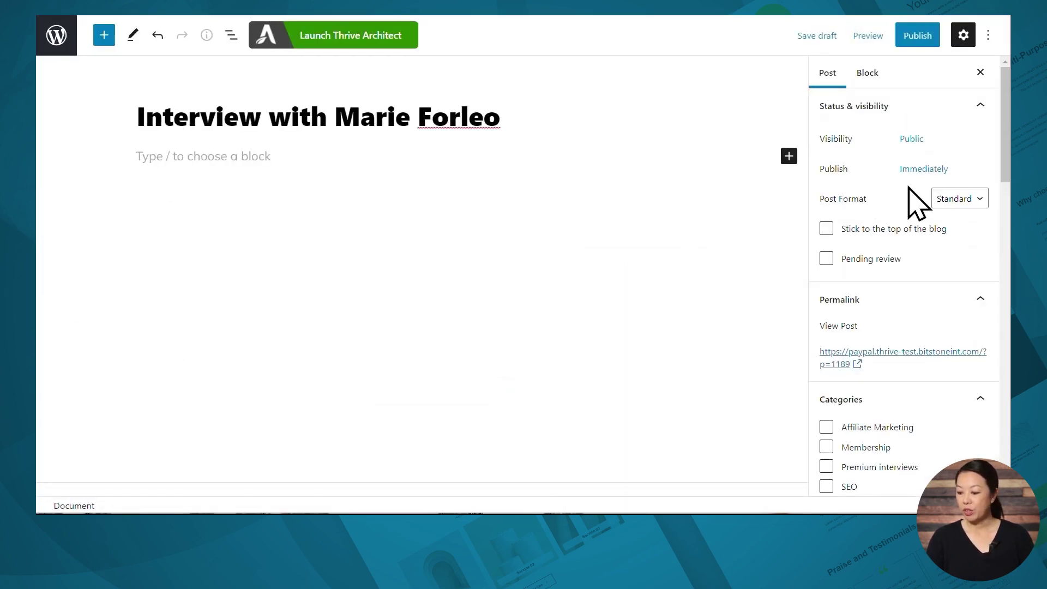
{"action": "scroll", "coordinate": [908, 202], "scroll_direction": "down", "scroll_amount": 3}
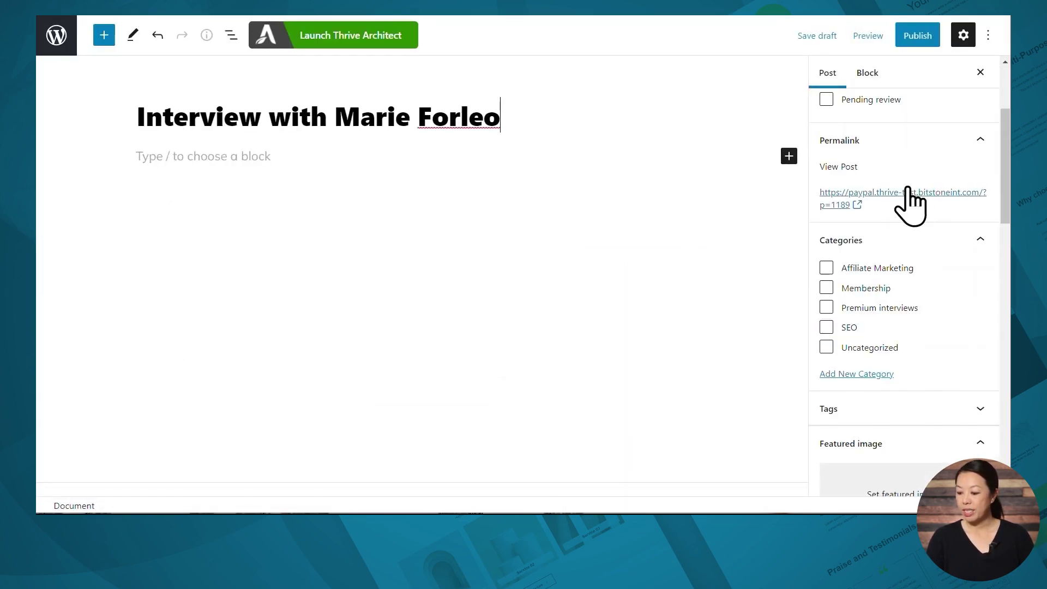
{"action": "left_click", "coordinate": [828, 307]}
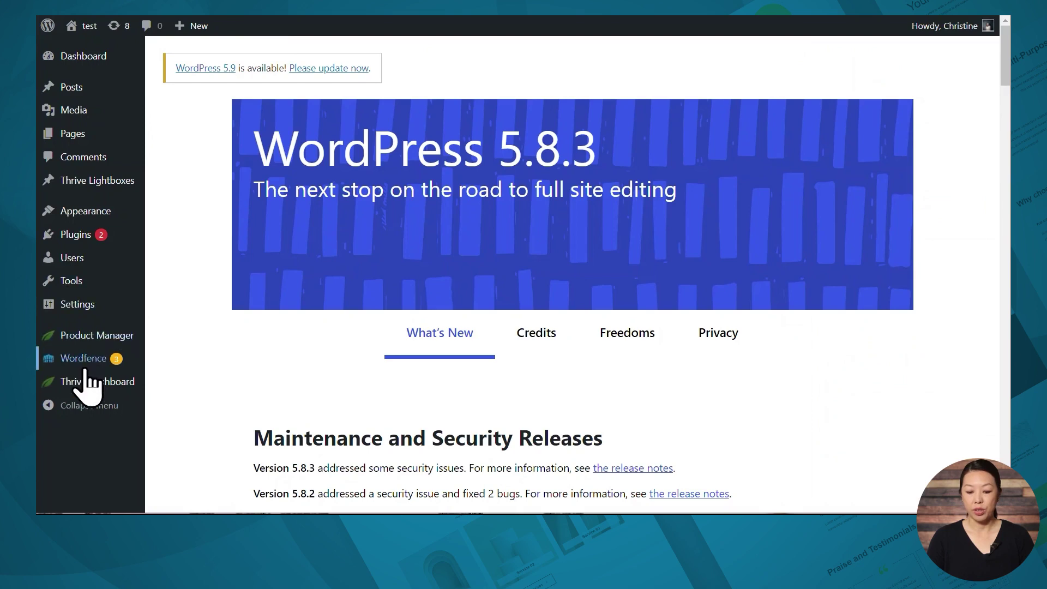
Start a new product in Thrive Apprentice and name it "Affiliate Nation demo"
{"action": "mouse_move", "coordinate": [90, 385]}
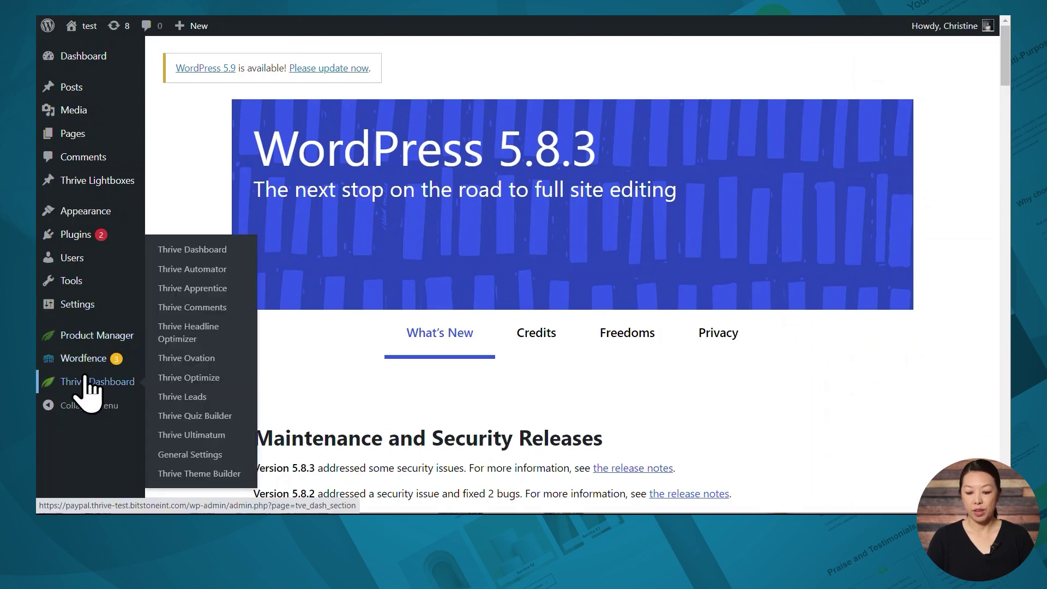
{"action": "left_click", "coordinate": [203, 286]}
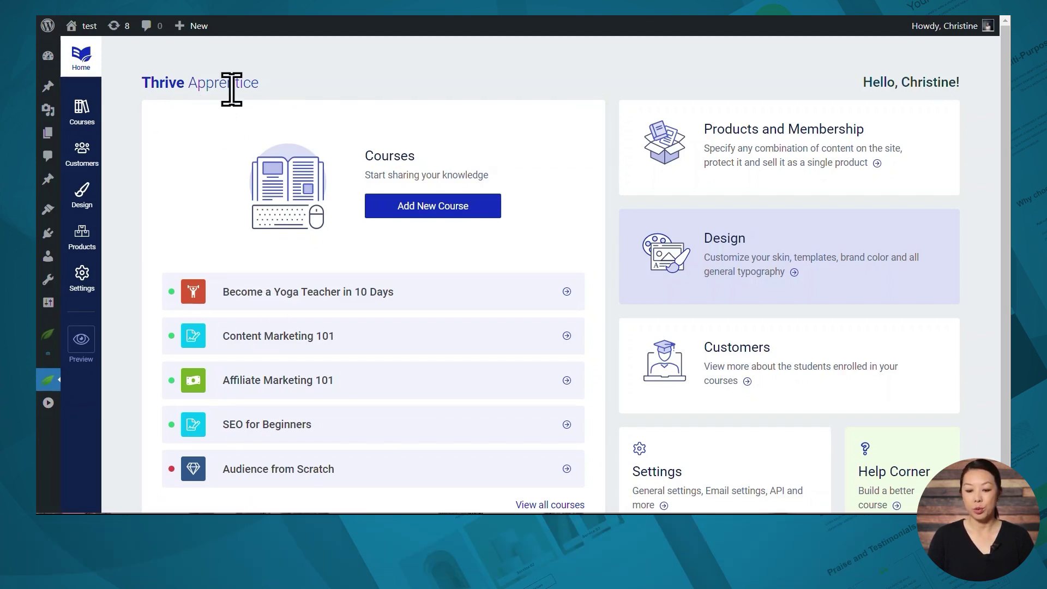
{"action": "left_click", "coordinate": [77, 262]}
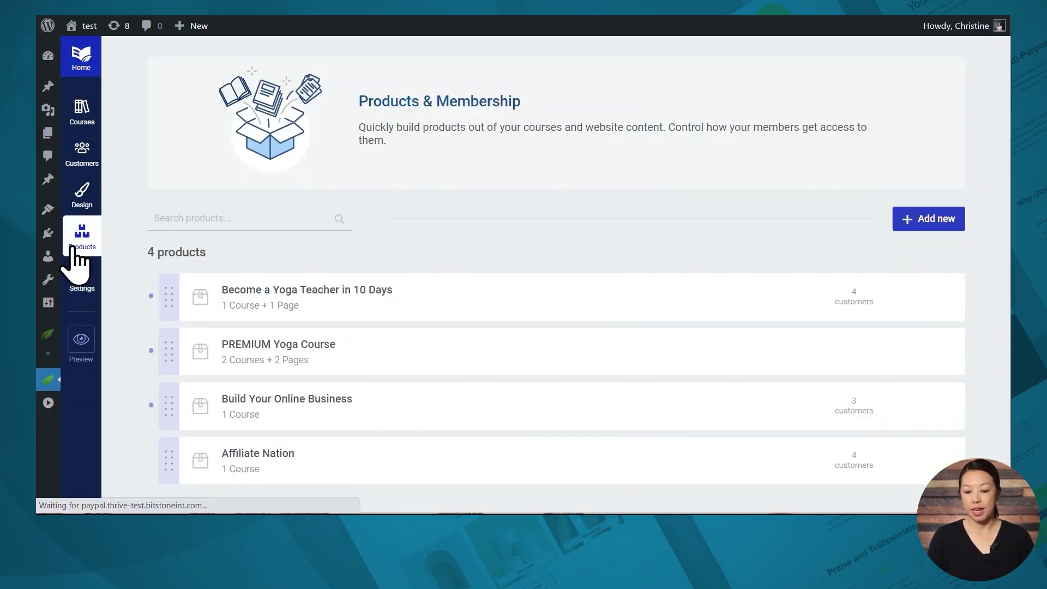
{"action": "left_click", "coordinate": [917, 225]}
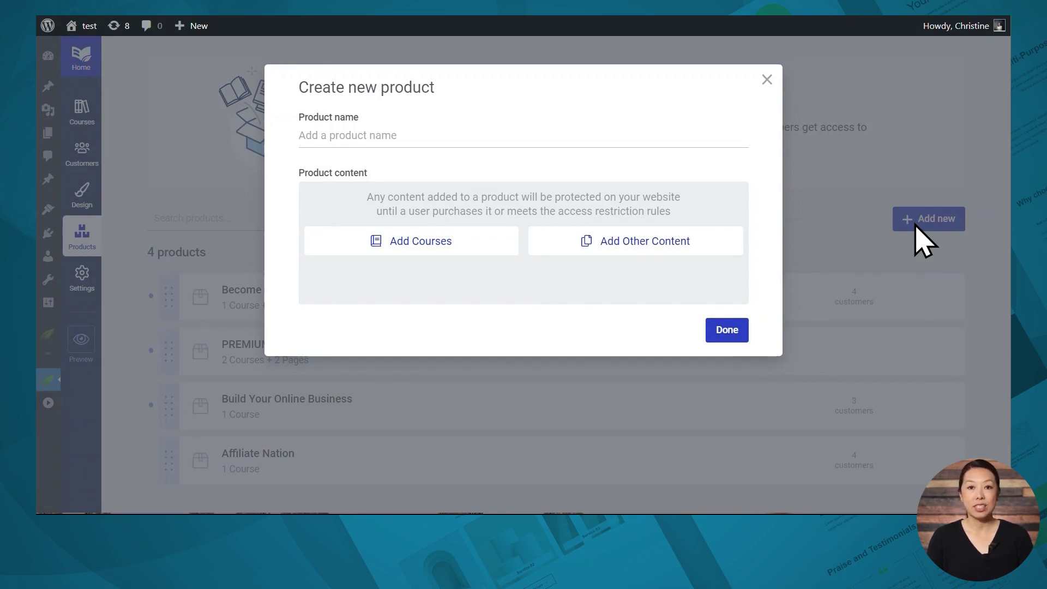
{"action": "left_click", "coordinate": [304, 136]}
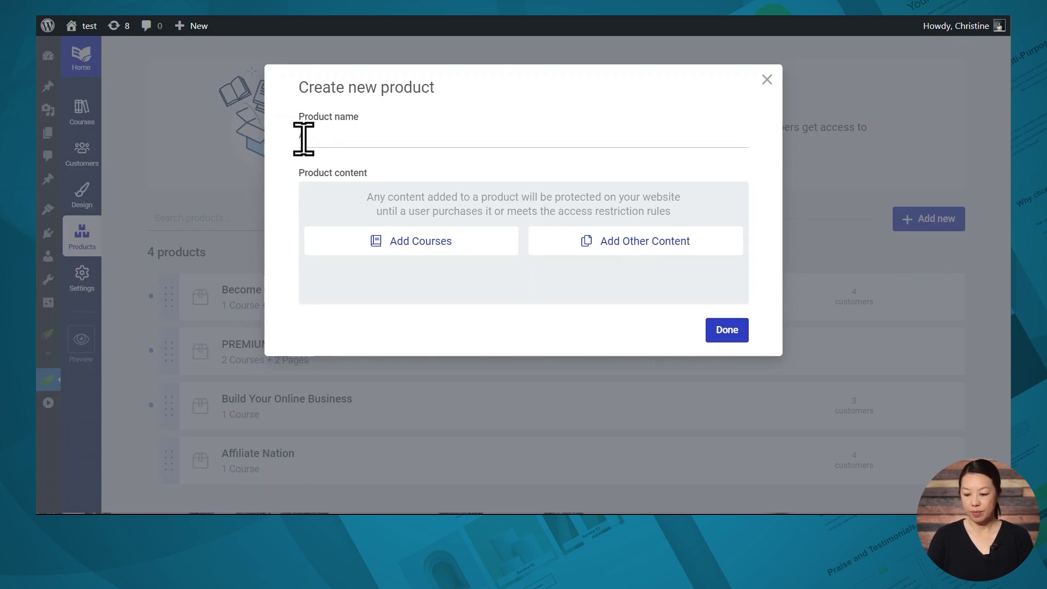
{"action": "type", "text": "Affiliate Nation demo"}
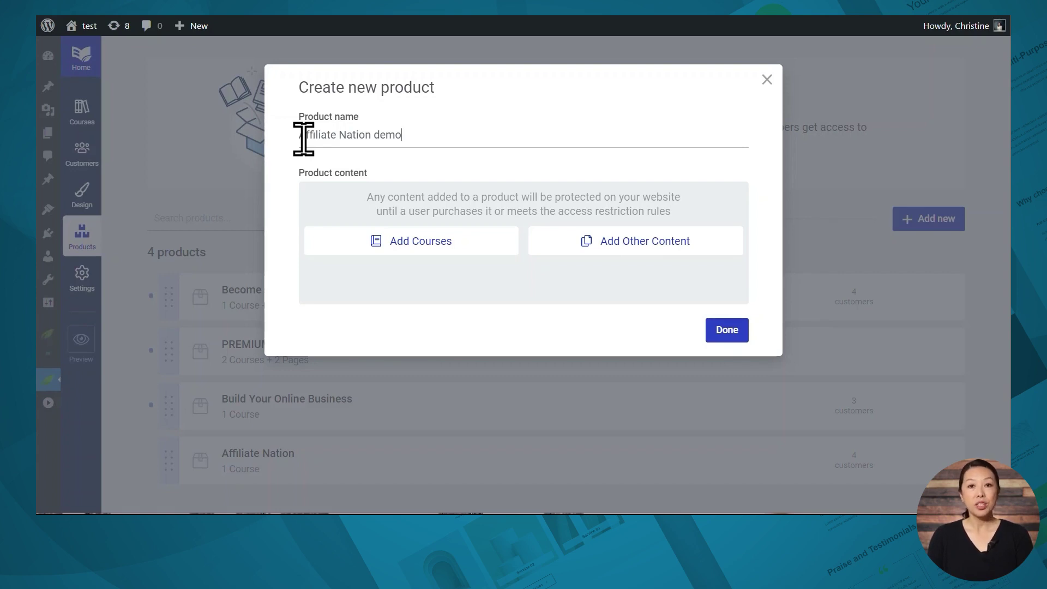
Add the Affiliate Marketing 101 course to the product content by manual selection
{"action": "left_click", "coordinate": [409, 243]}
{"action": "left_click", "coordinate": [401, 280]}
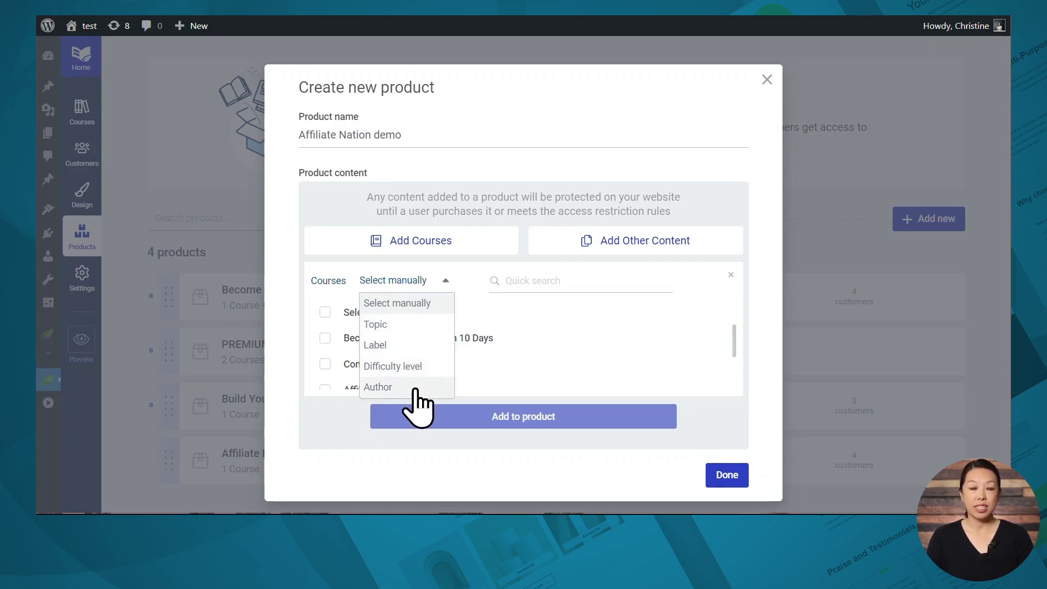
{"action": "left_click", "coordinate": [417, 303]}
{"action": "scroll", "coordinate": [488, 342], "scroll_direction": "down", "scroll_amount": 2}
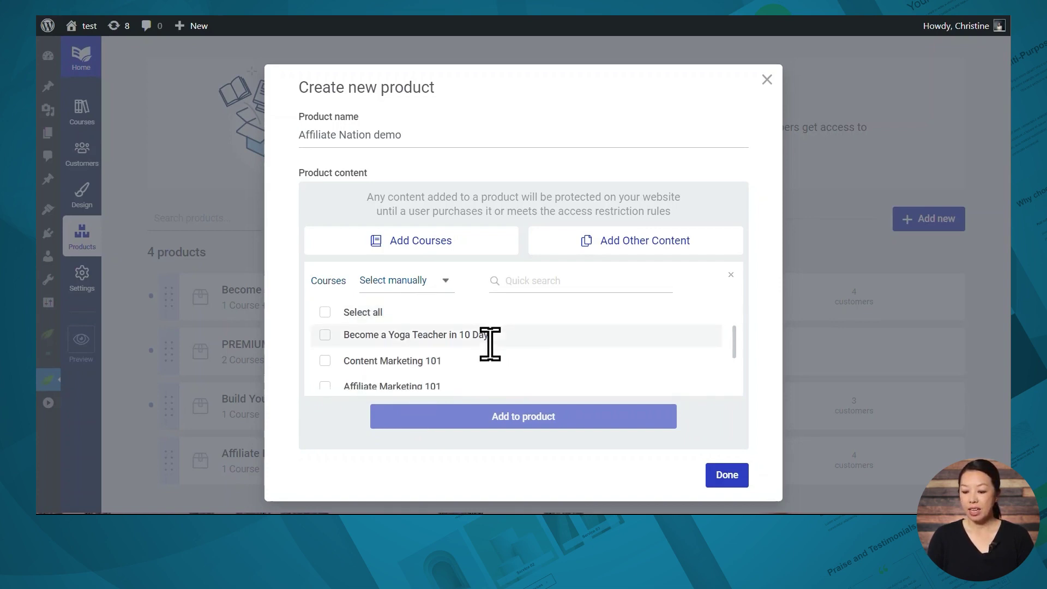
{"action": "left_click", "coordinate": [402, 329]}
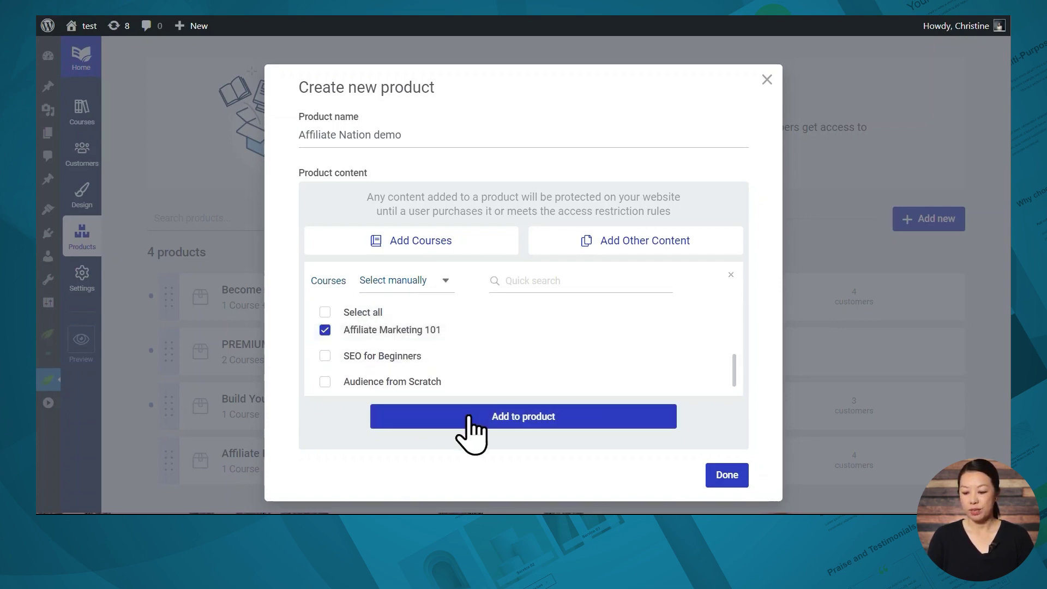
{"action": "left_click", "coordinate": [495, 415]}
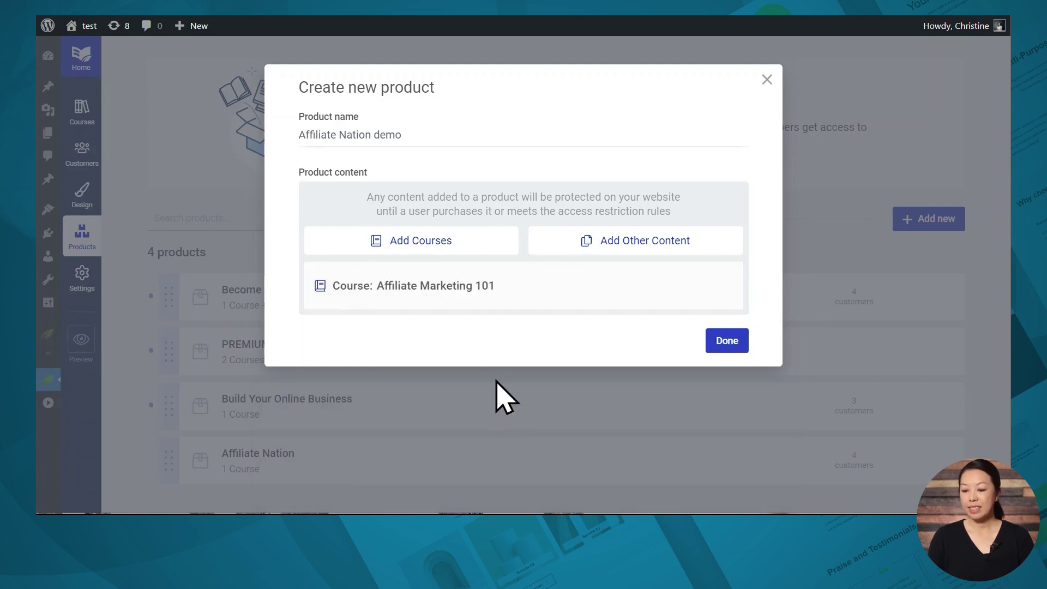
Add posts with the category Premium interviews to the product content and finish creating the product
{"action": "left_click", "coordinate": [632, 246]}
{"action": "left_click", "coordinate": [409, 286]}
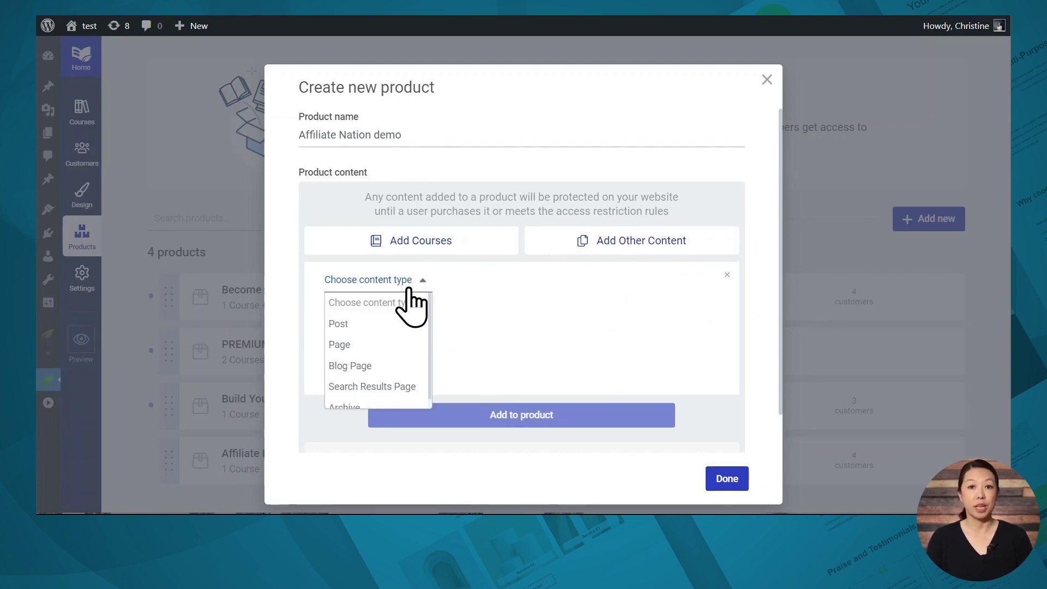
{"action": "left_click", "coordinate": [366, 327]}
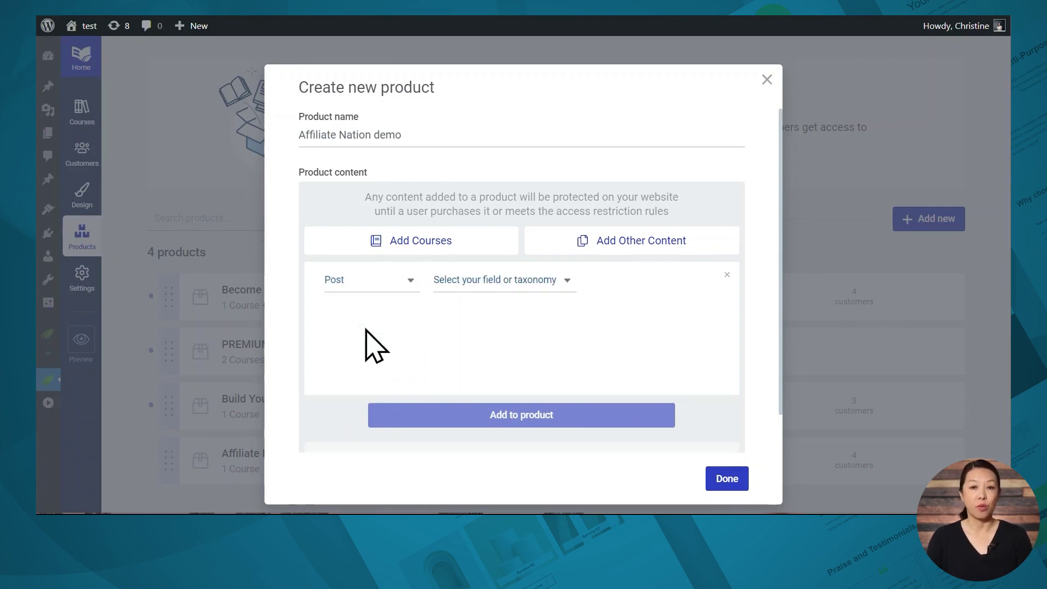
{"action": "left_click", "coordinate": [497, 281]}
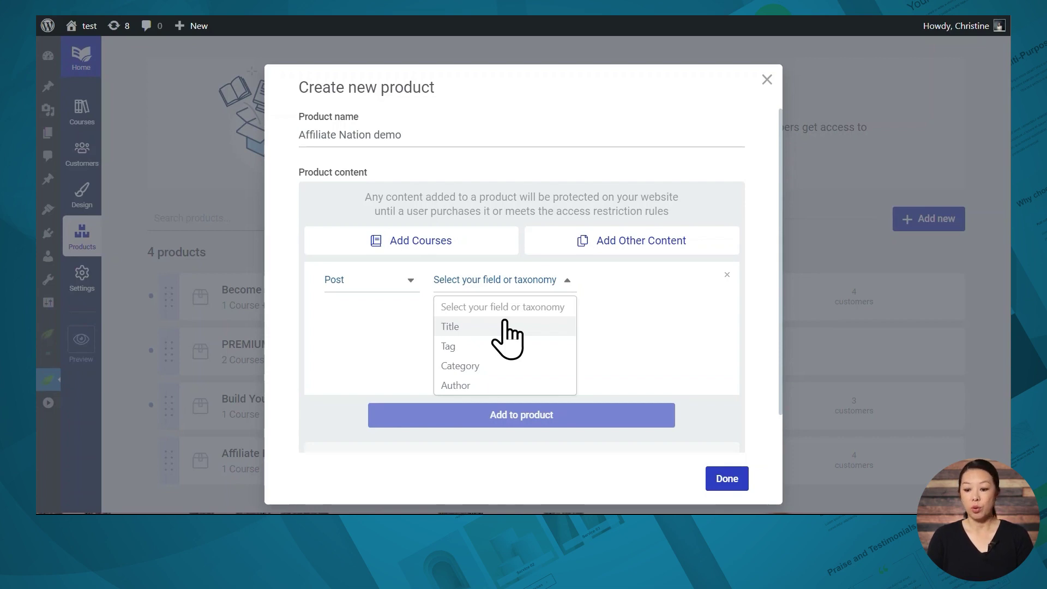
{"action": "left_click", "coordinate": [502, 366]}
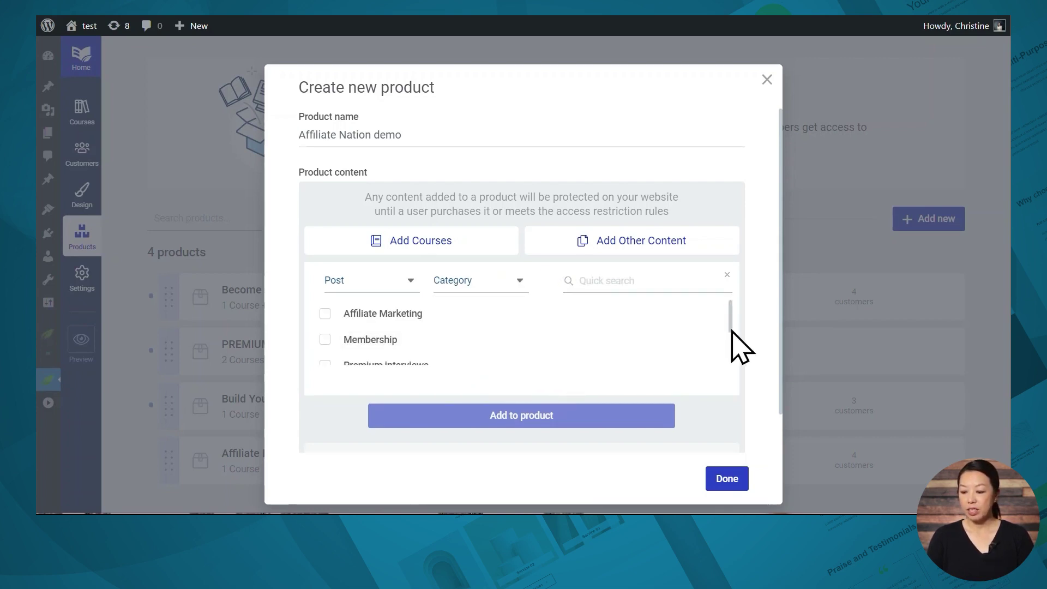
{"action": "scroll", "coordinate": [733, 336], "scroll_direction": "down", "scroll_amount": 2}
{"action": "left_click", "coordinate": [369, 355]}
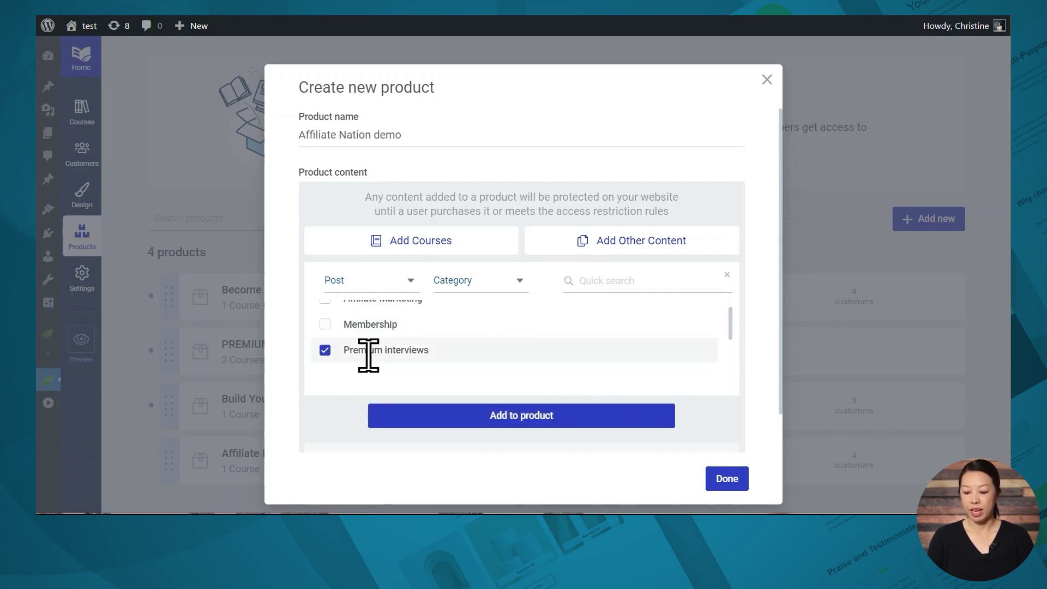
{"action": "left_click", "coordinate": [546, 417]}
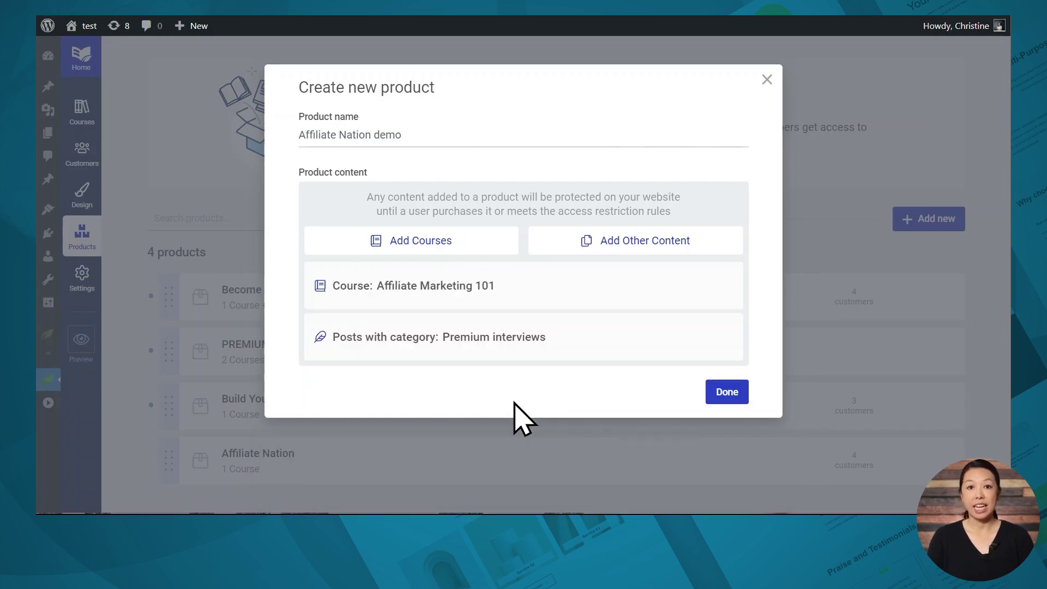
{"action": "left_click", "coordinate": [727, 392]}
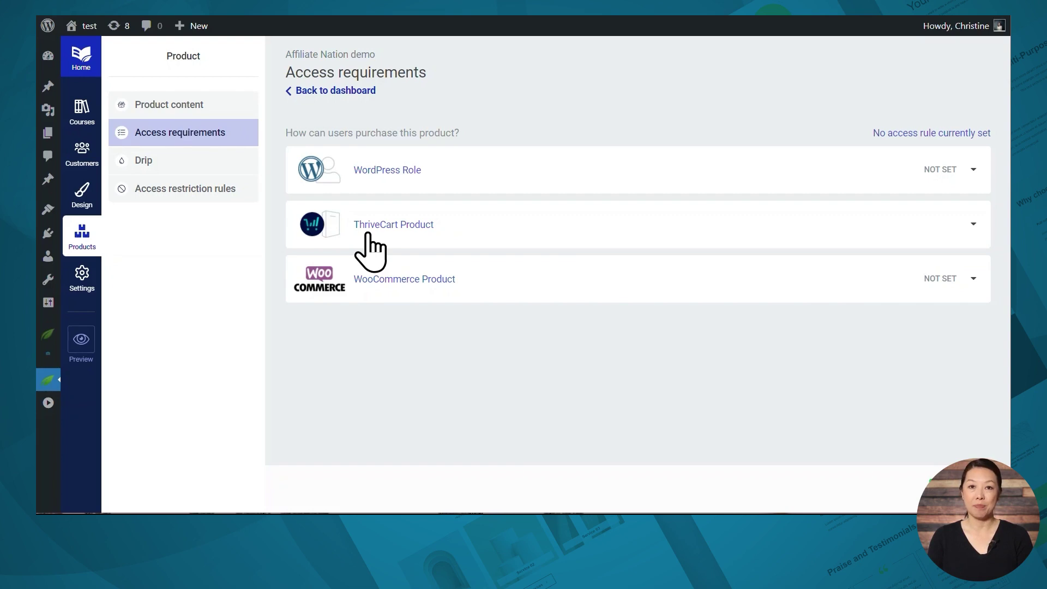
Start a new API key in the Thrive Apprentice settings and name it ThriveCart
{"action": "left_click", "coordinate": [87, 292]}
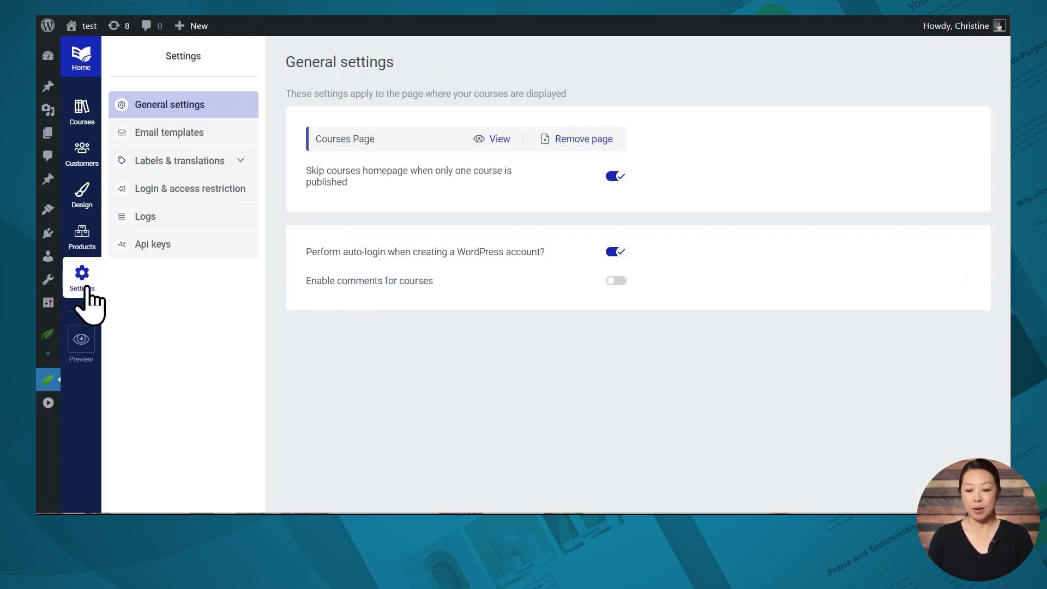
{"action": "left_click", "coordinate": [185, 246]}
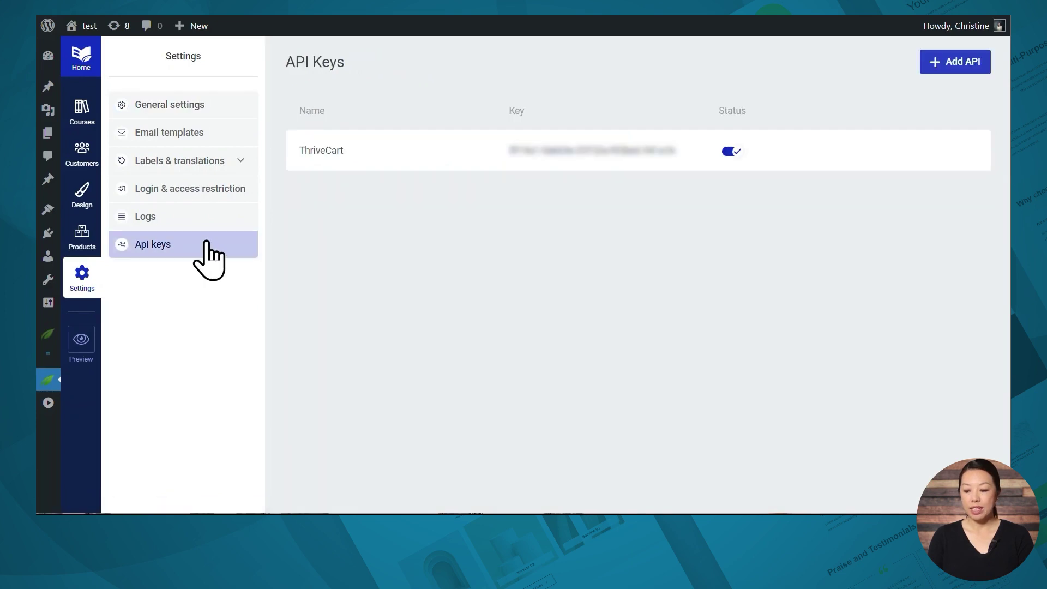
{"action": "left_click", "coordinate": [939, 63]}
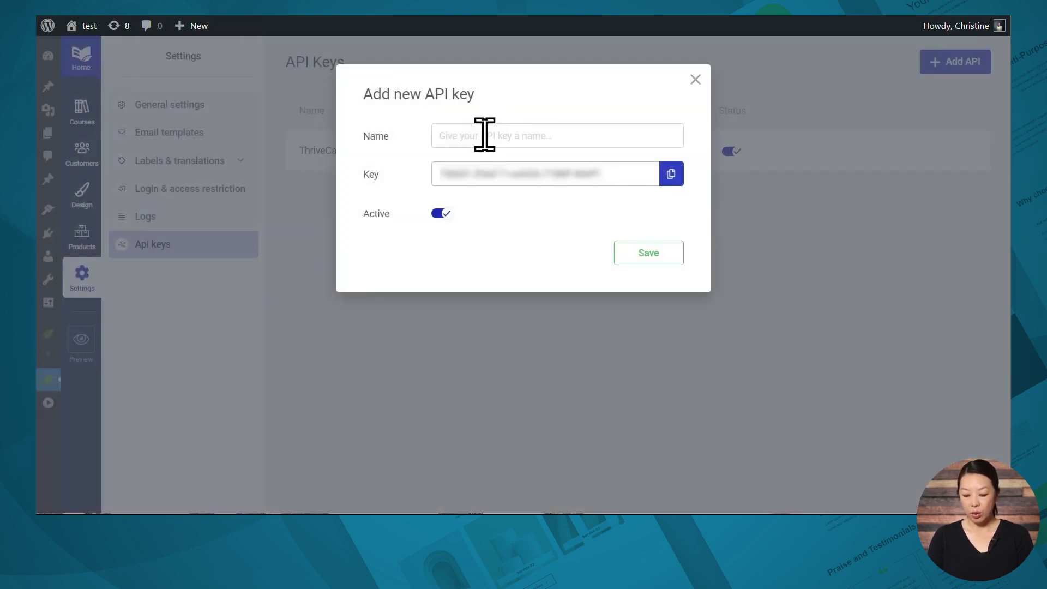
{"action": "left_click", "coordinate": [484, 136]}
{"action": "type", "text": "Tr"}
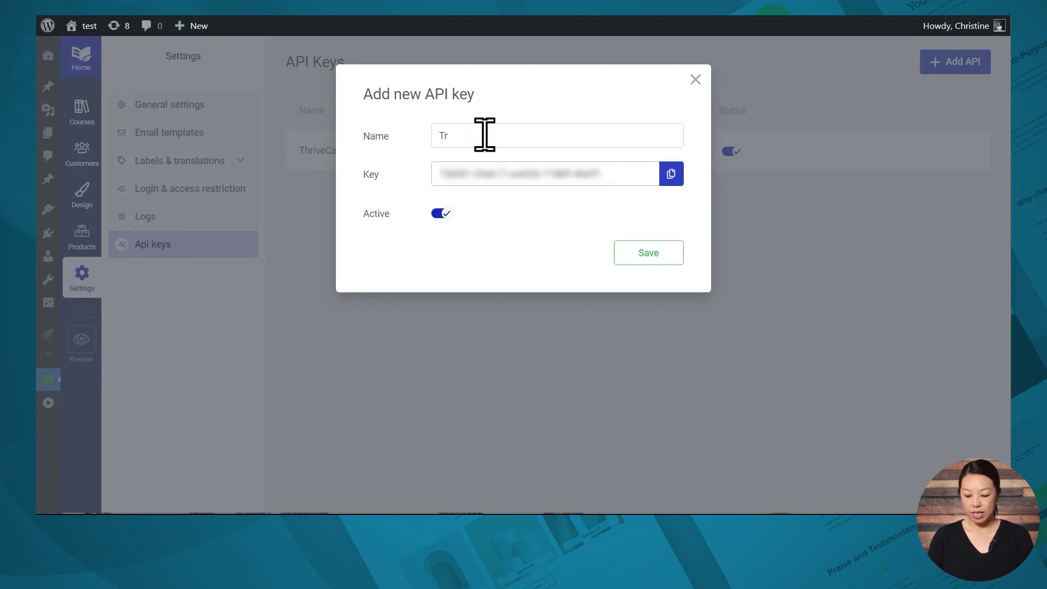
{"action": "key", "text": "BackSpace"}
{"action": "type", "text": "hriveCart"}
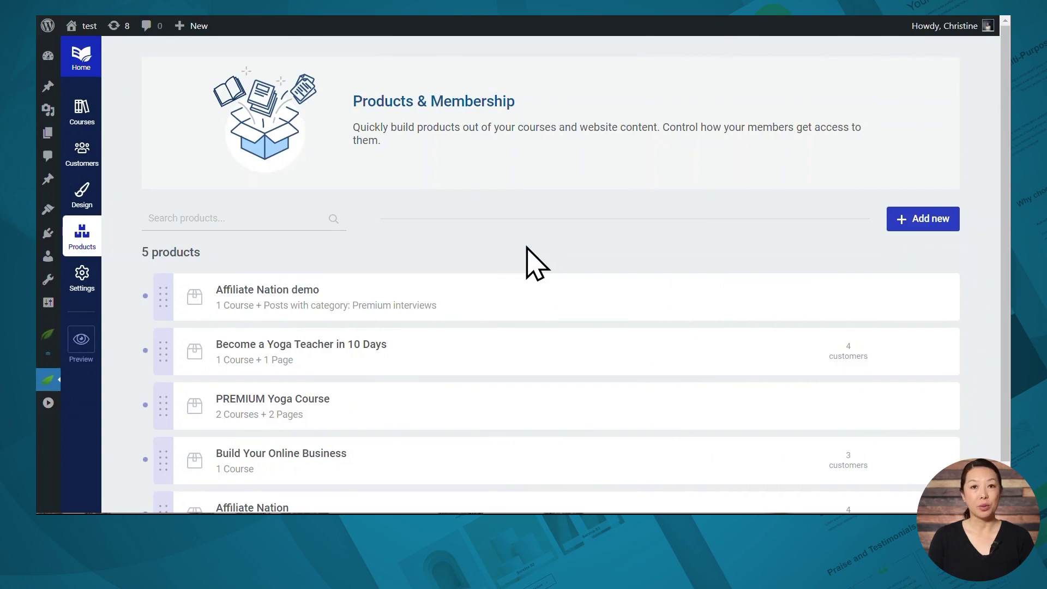
Open the access requirements of the Affiliate Nation demo product and expand the ThriveCart Product rule
{"action": "left_click", "coordinate": [501, 297]}
{"action": "left_click", "coordinate": [181, 135]}
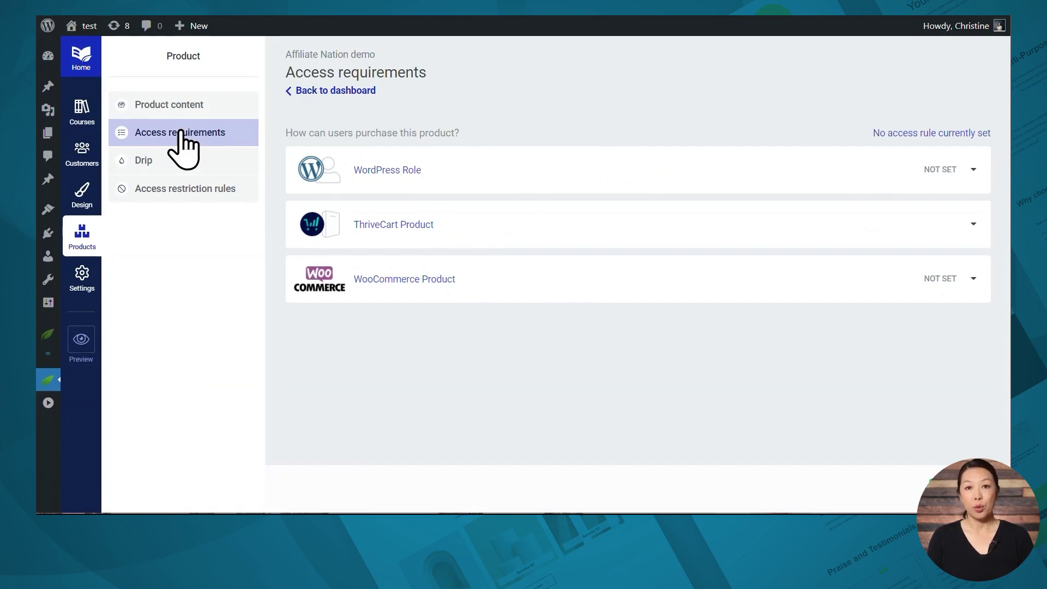
{"action": "left_click", "coordinate": [383, 236]}
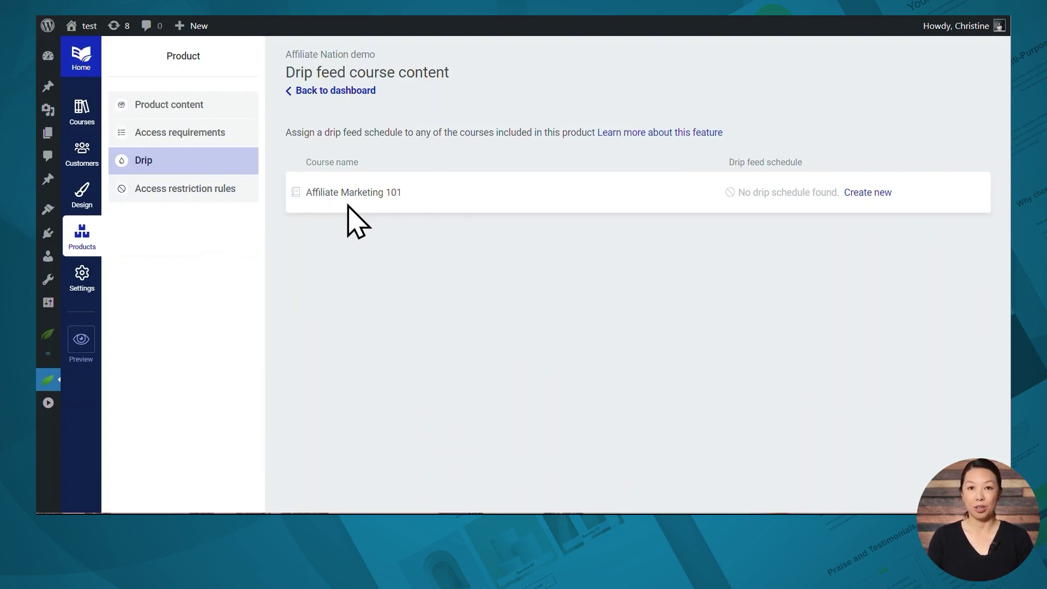
Start the first drip campaign for the Affiliate Marketing 101 course and look through the drip templates
{"action": "left_click", "coordinate": [859, 192]}
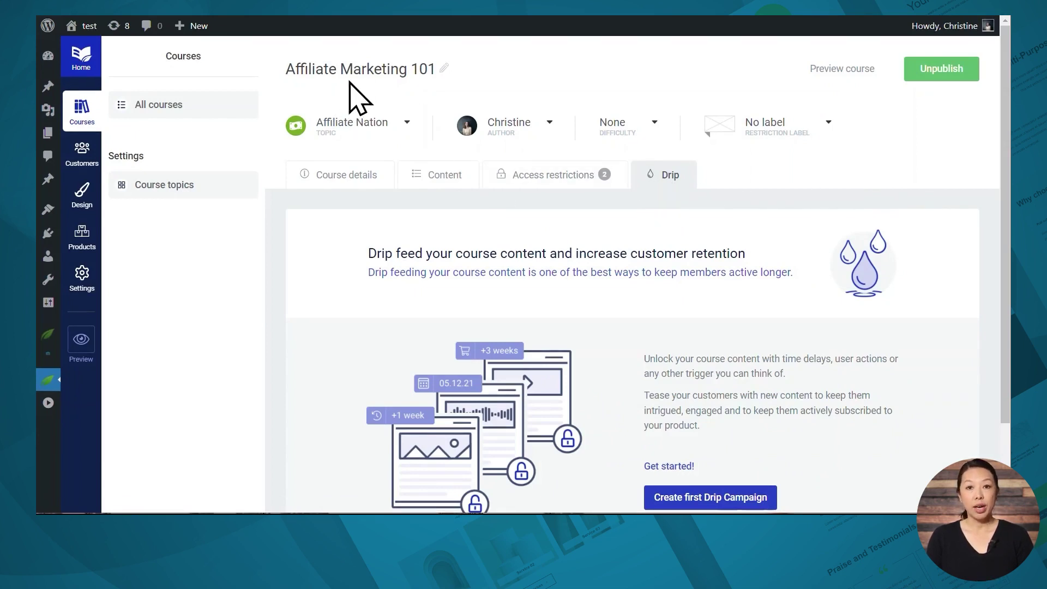
{"action": "scroll", "coordinate": [730, 372], "scroll_direction": "down", "scroll_amount": 2}
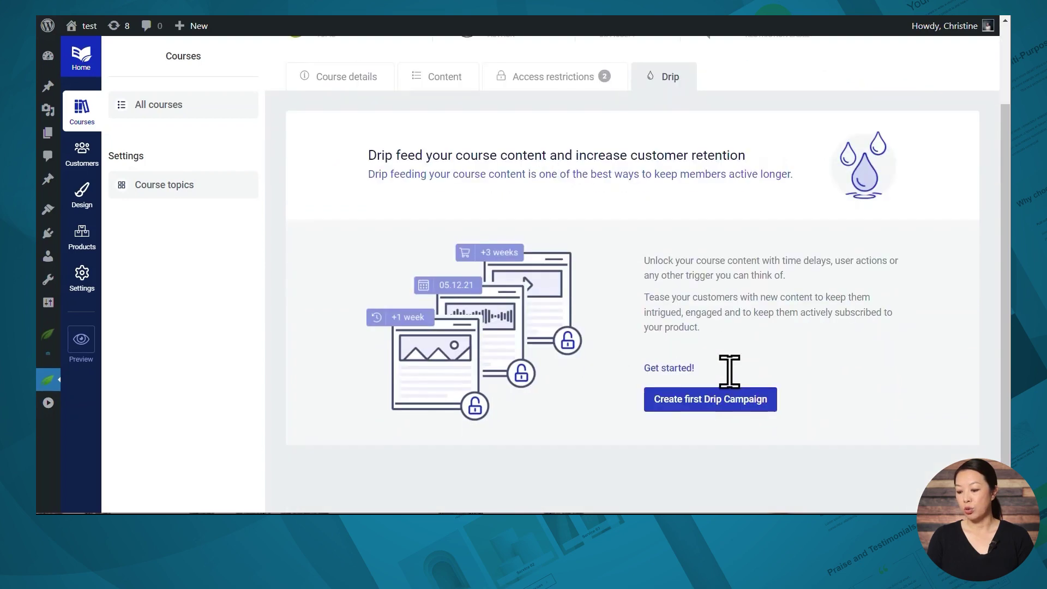
{"action": "left_click", "coordinate": [711, 402]}
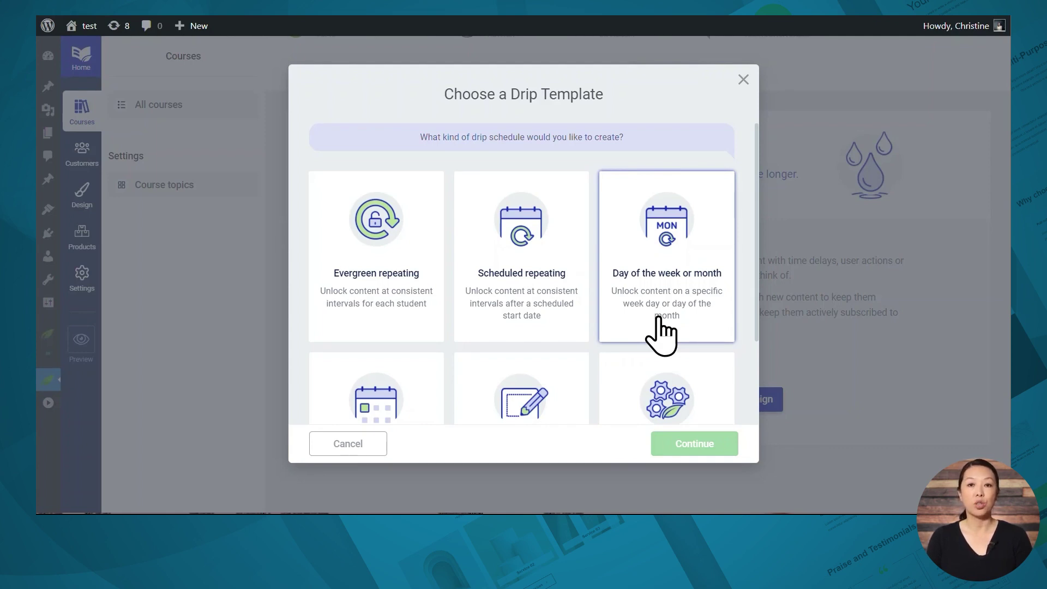
{"action": "scroll", "coordinate": [662, 335], "scroll_direction": "down", "scroll_amount": 3}
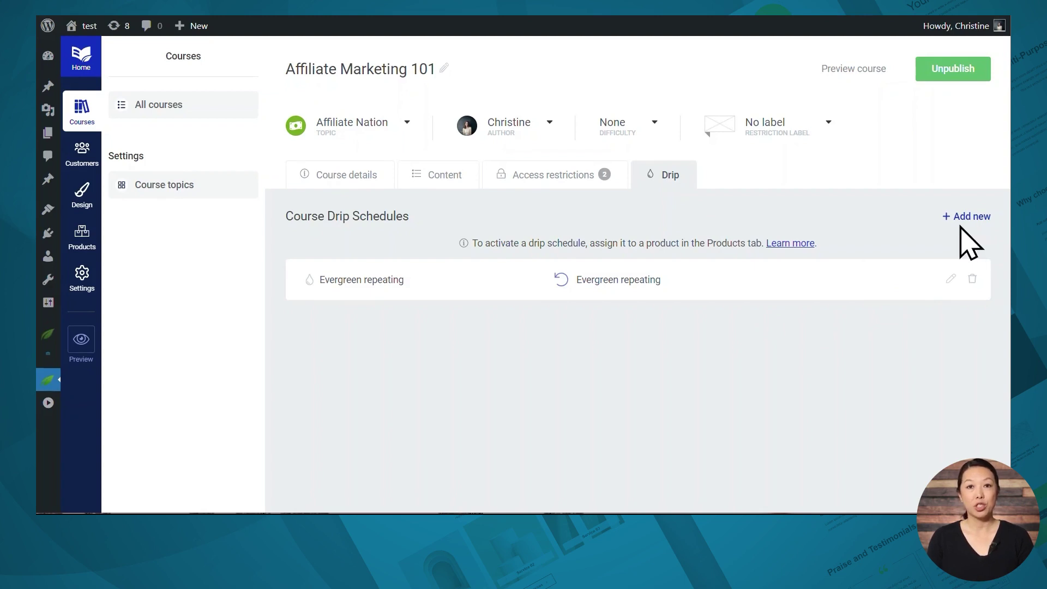
Assign the Evergreen repeating drip schedule to Affiliate Marketing 101 in the Affiliate Nation demo product
{"action": "left_click", "coordinate": [81, 248]}
{"action": "left_click", "coordinate": [339, 307]}
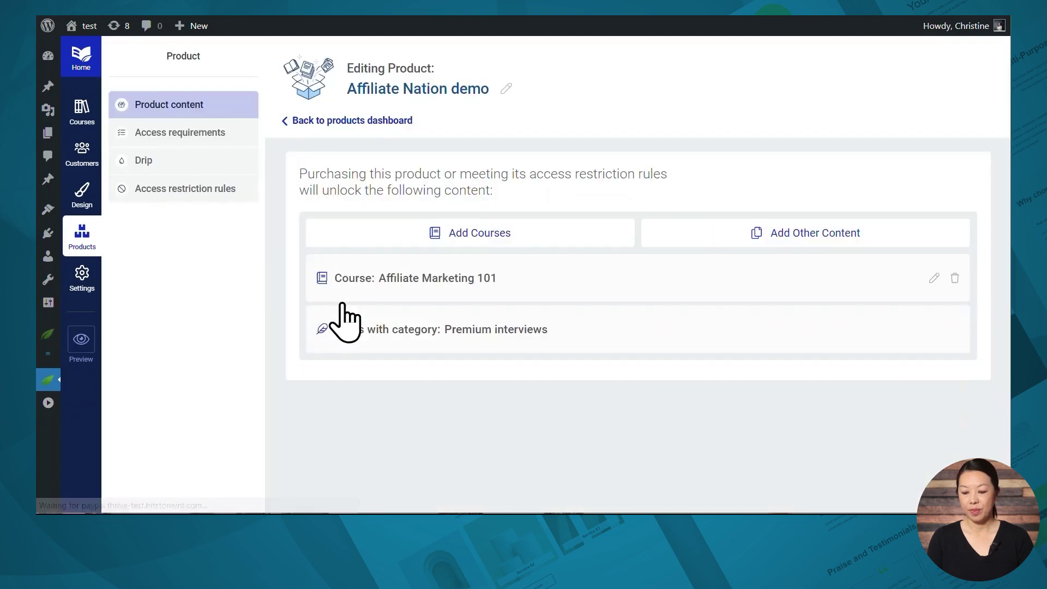
{"action": "left_click", "coordinate": [175, 174]}
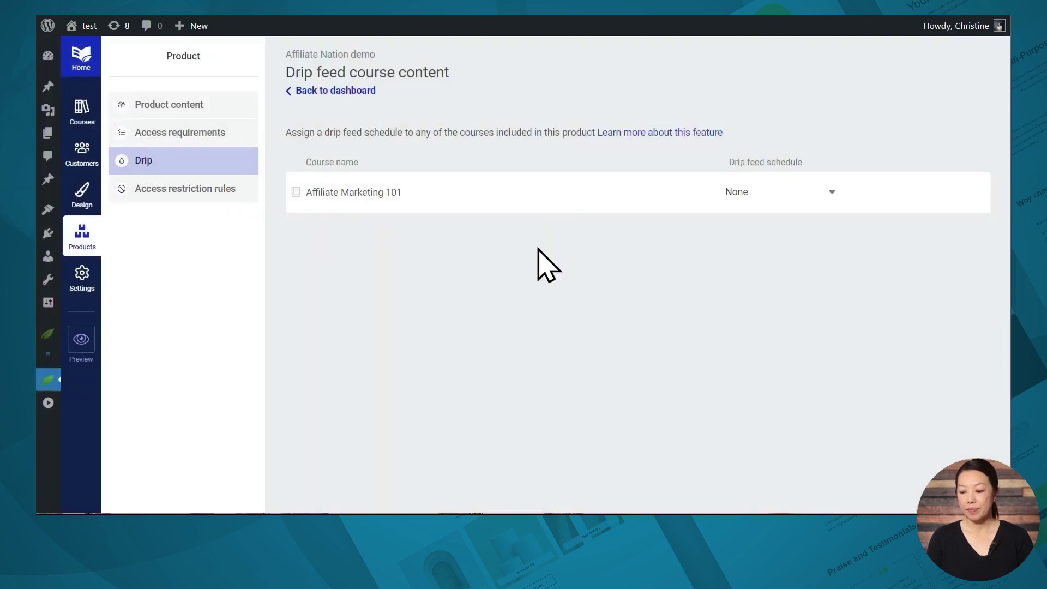
{"action": "left_click", "coordinate": [737, 192]}
{"action": "left_click", "coordinate": [765, 237]}
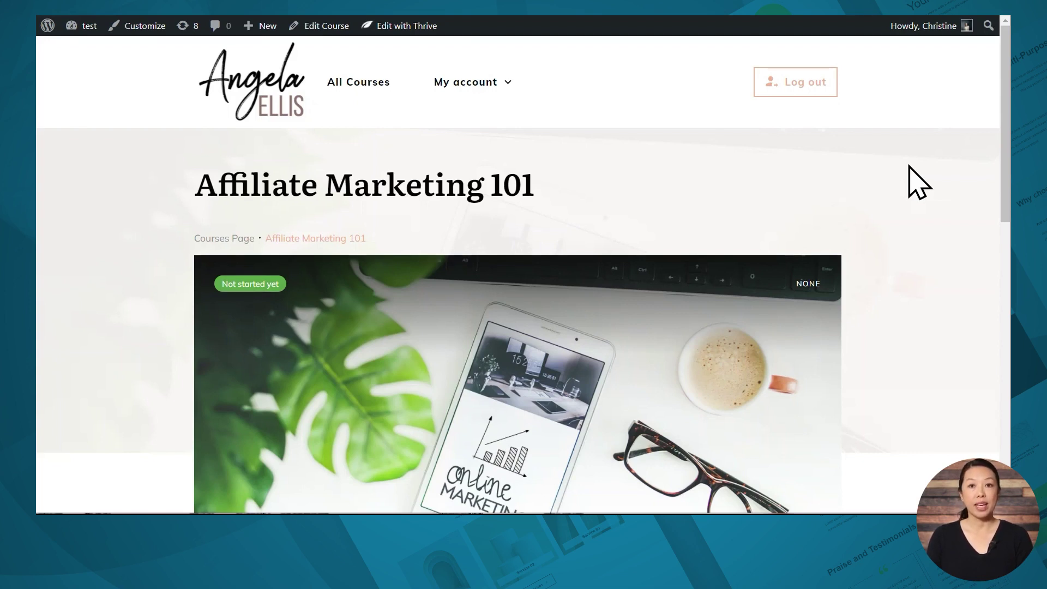
Open the account options on the published Affiliate Marketing 101 course page
{"action": "left_click", "coordinate": [473, 87]}
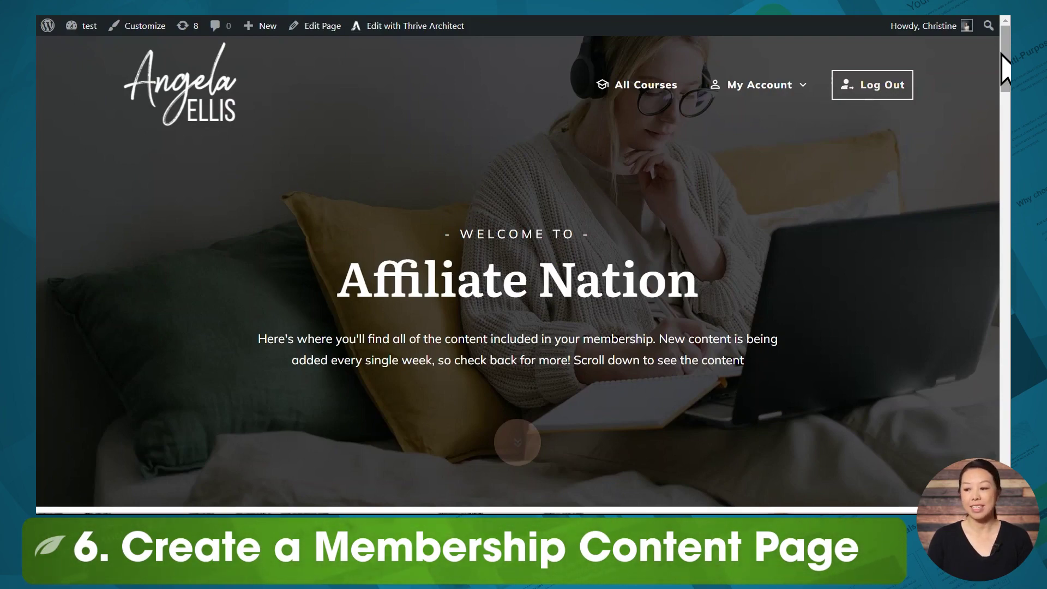
Look through the Affiliate Nation membership content page, including its course and interview sections
{"action": "scroll", "coordinate": [1002, 54], "scroll_direction": "down", "scroll_amount": 15}
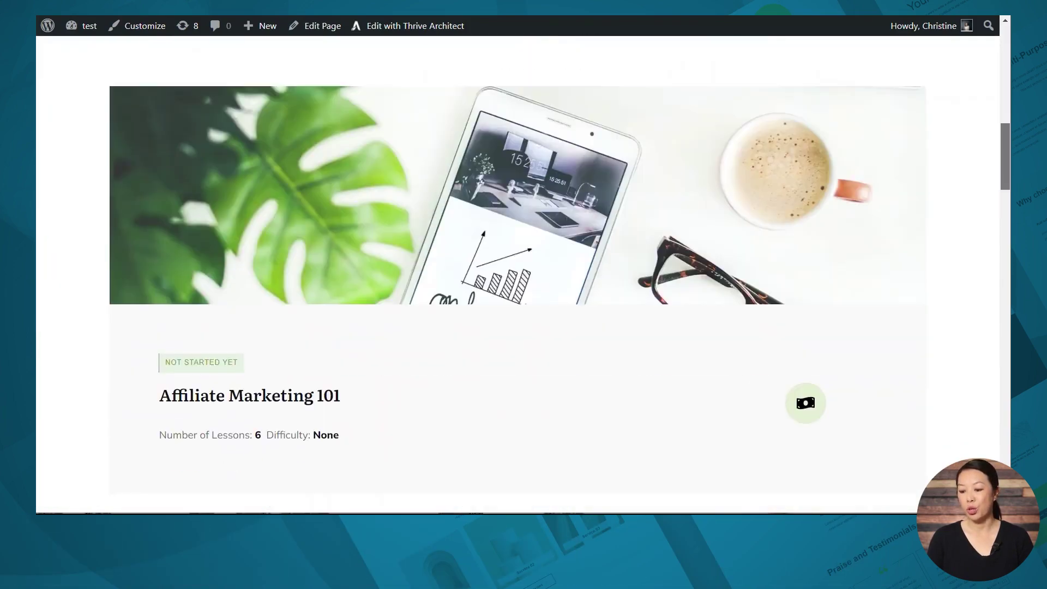
{"action": "scroll", "coordinate": [519, 273], "scroll_direction": "down", "scroll_amount": 12}
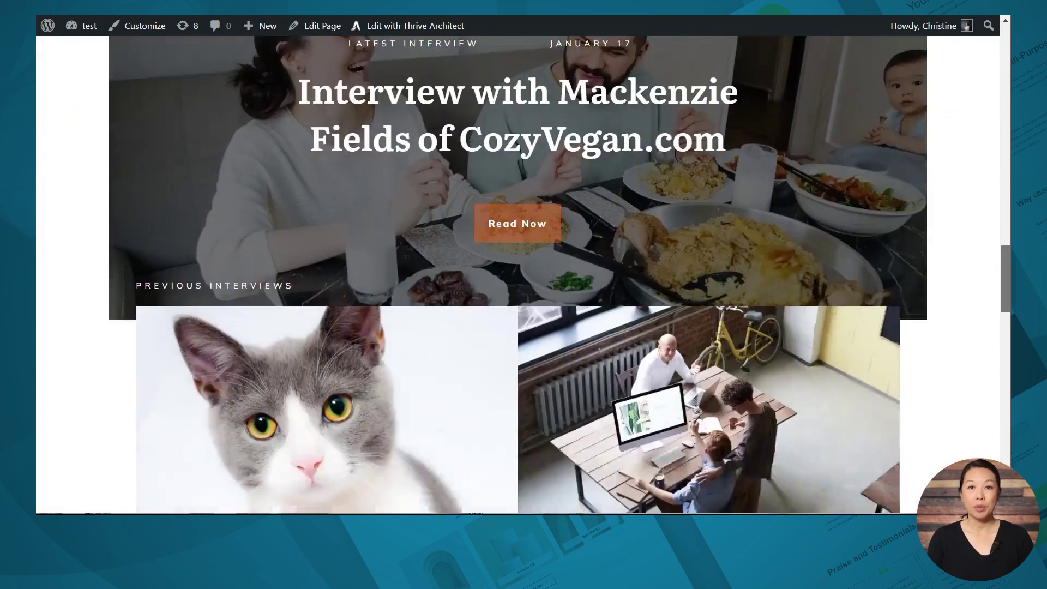
{"action": "scroll", "coordinate": [518, 272], "scroll_direction": "down", "scroll_amount": 2}
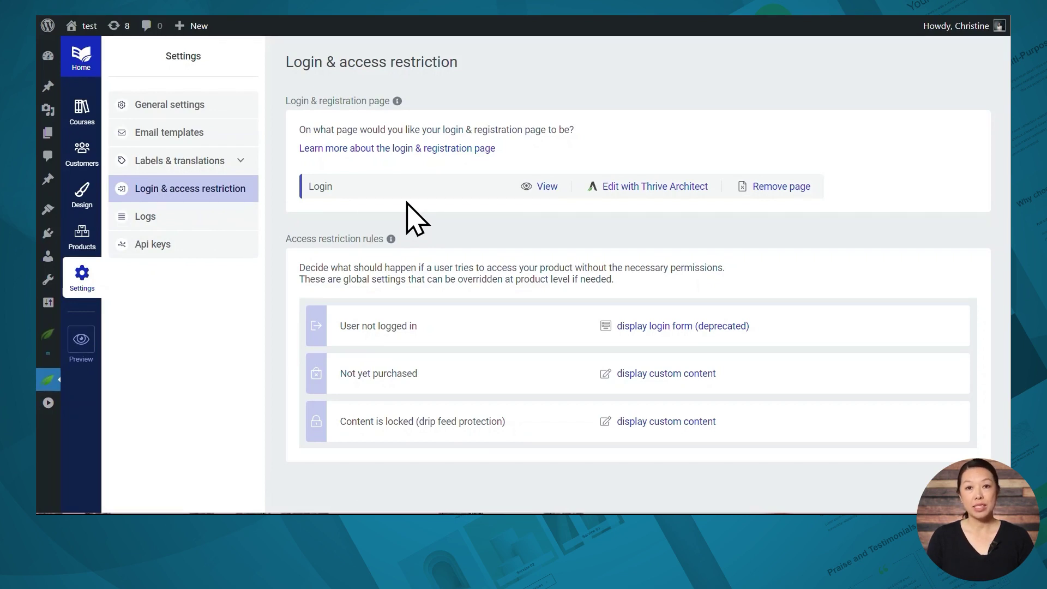
Edit the Login page with Thrive Architect and choose a Pre-built Landing Page as its page type
{"action": "left_click", "coordinate": [614, 189]}
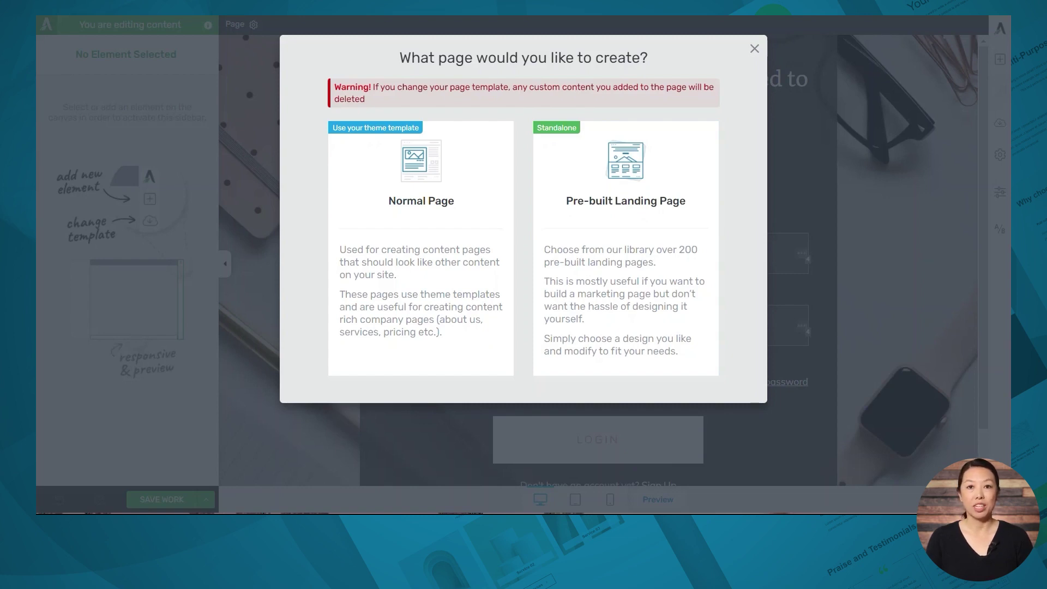
{"action": "left_click", "coordinate": [626, 330]}
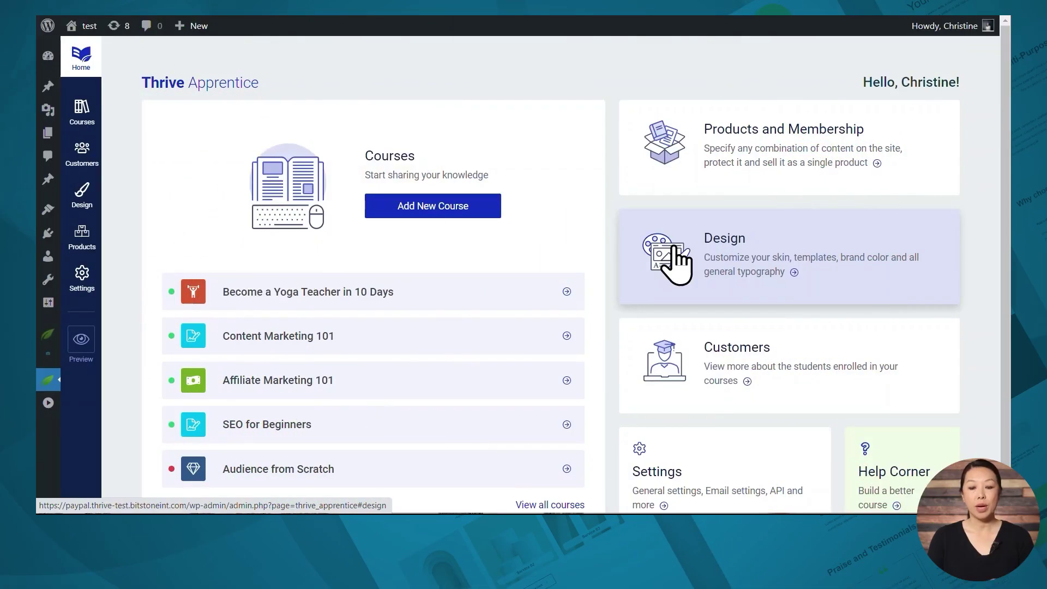
Review the global login and access restriction settings, and open the access restriction rules of the Affiliate Nation demo product
{"action": "left_click", "coordinate": [76, 283]}
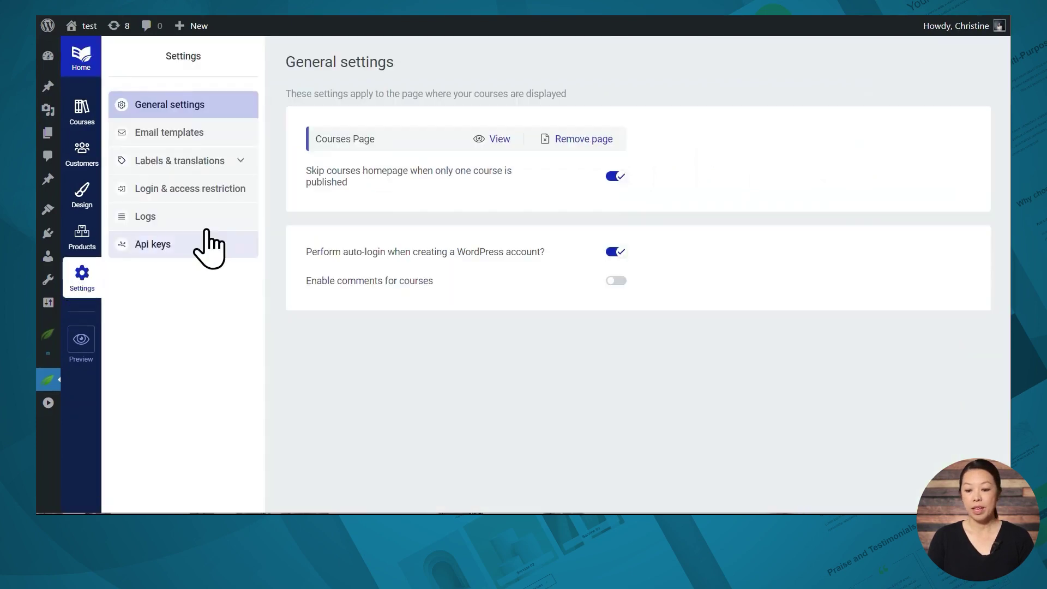
{"action": "left_click", "coordinate": [207, 194]}
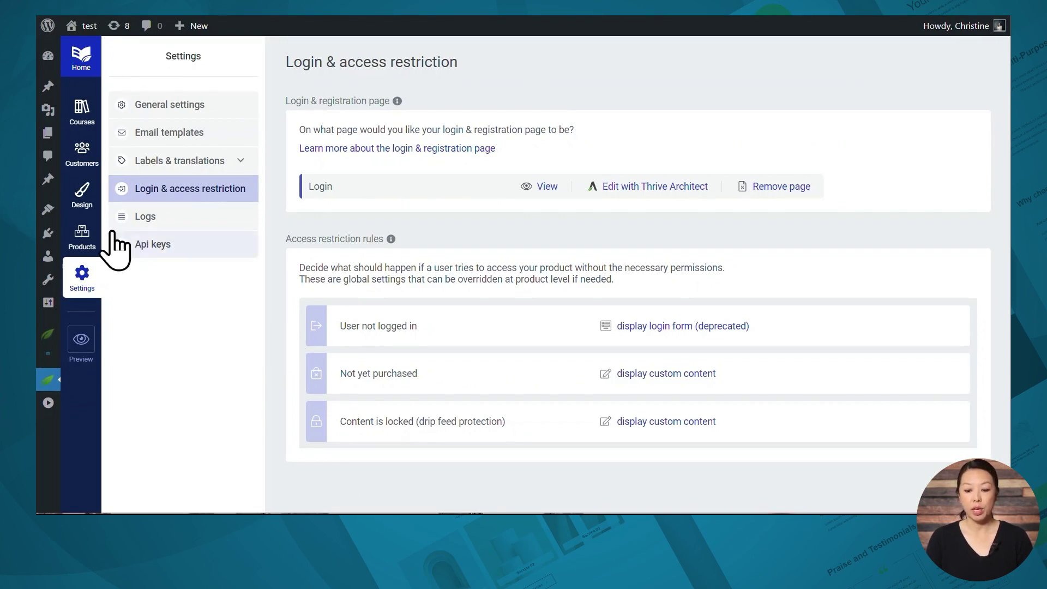
{"action": "left_click", "coordinate": [79, 240]}
{"action": "left_click", "coordinate": [475, 300]}
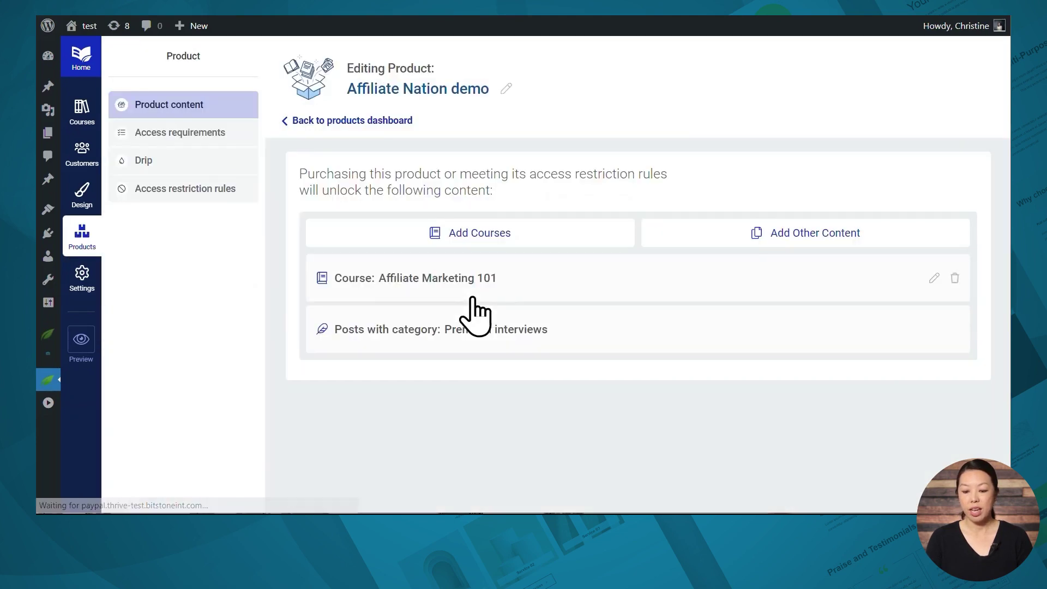
{"action": "left_click", "coordinate": [185, 198]}
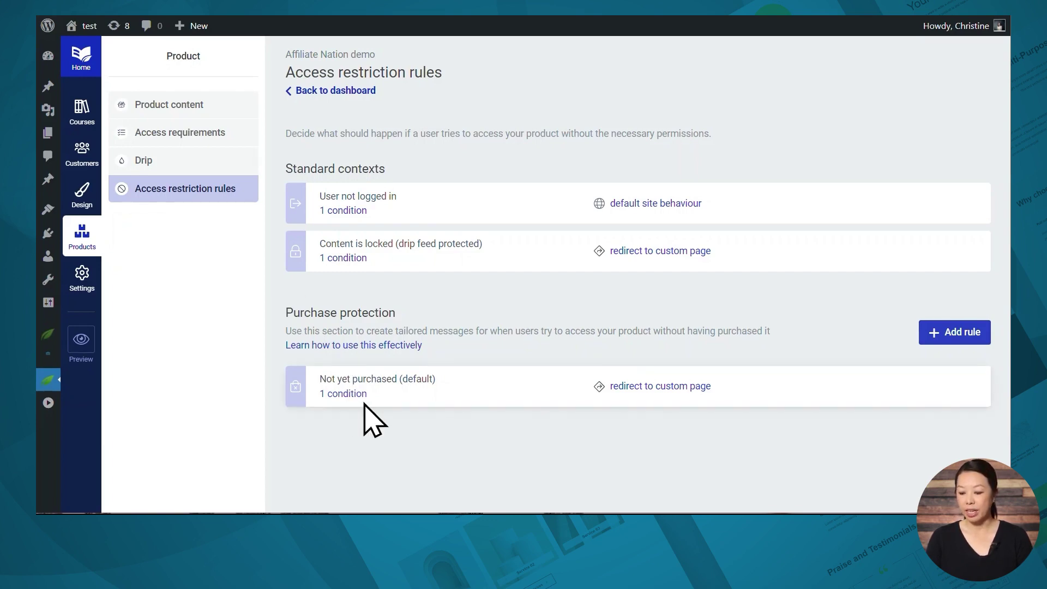
View the redirect page of the default Not yet purchased rule and look through the Affiliate Nation sales page
{"action": "left_click", "coordinate": [627, 386]}
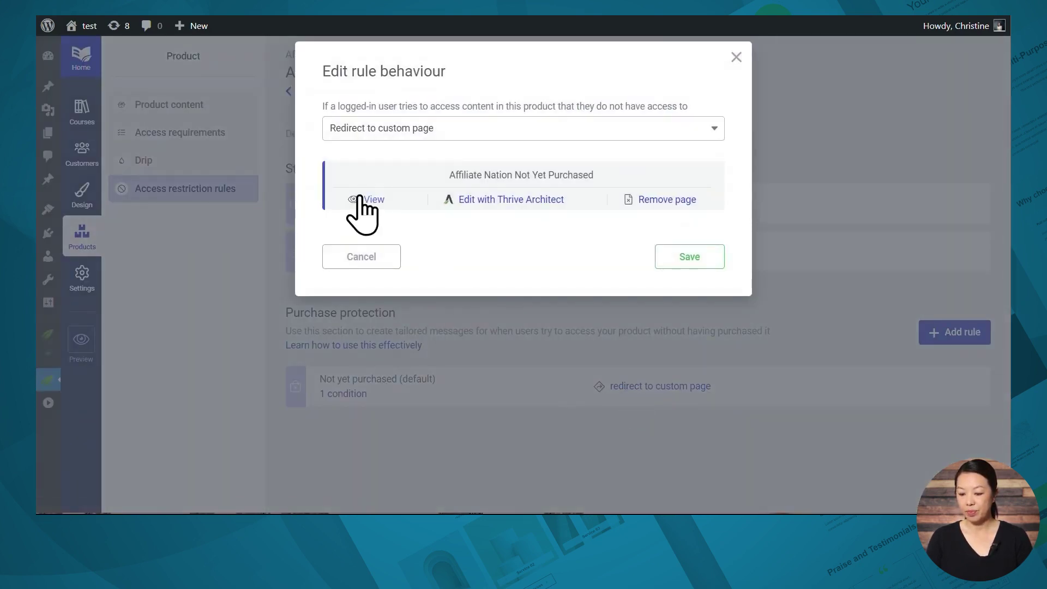
{"action": "left_click", "coordinate": [358, 199]}
{"action": "left_click", "coordinate": [228, 447]}
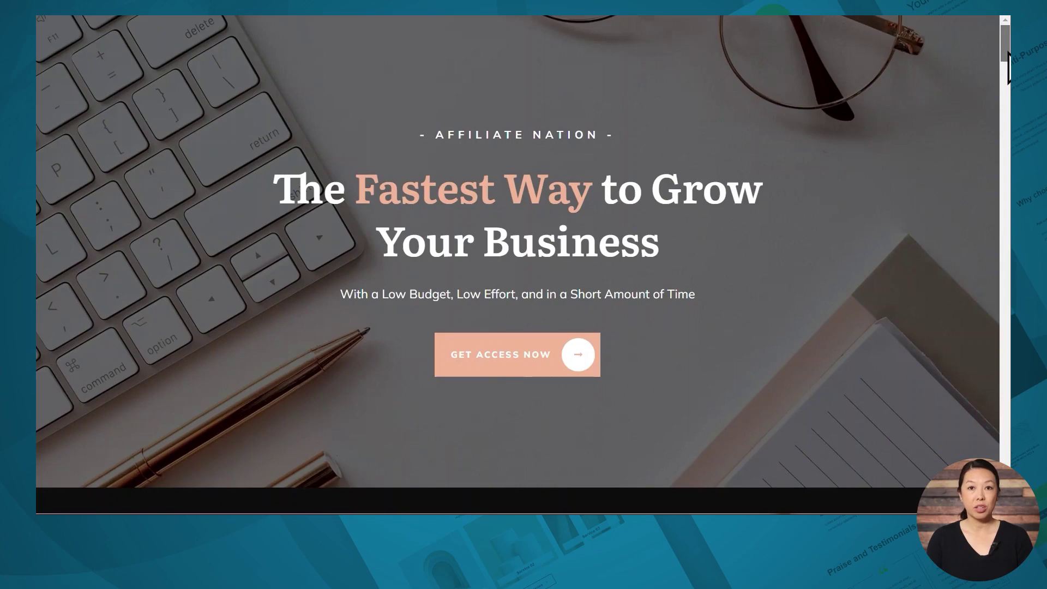
{"action": "scroll", "coordinate": [1007, 77], "scroll_direction": "down", "scroll_amount": 4}
{"action": "left_click_drag", "start_coordinate": [1007, 65], "coordinate": [1010, 476]}
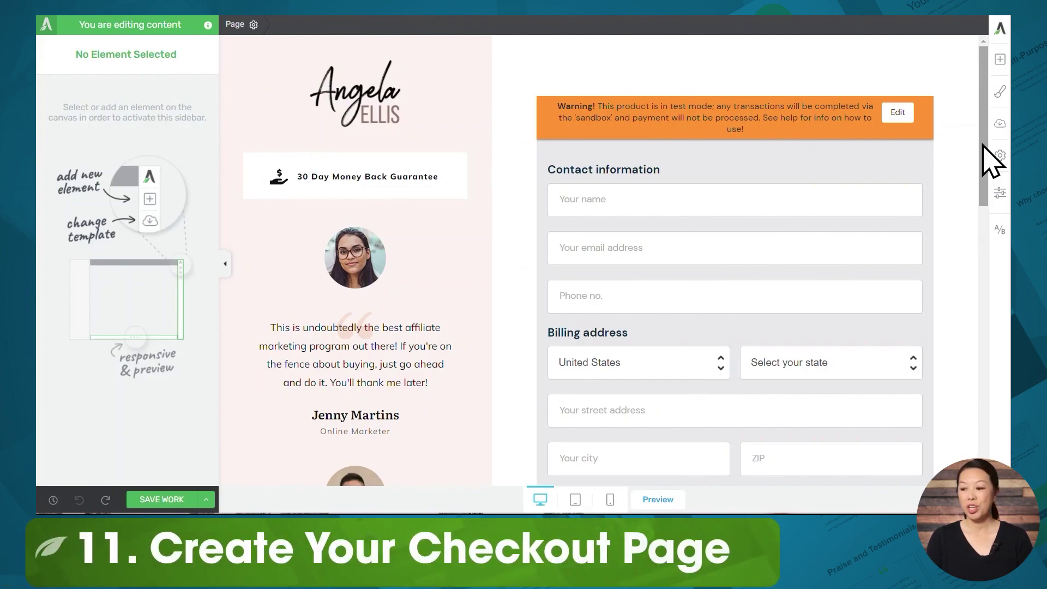
Delete the checkout page's existing WordPress Content element, and copy the Affiliate Nation product's embed code in ThriveCart
{"action": "mouse_move", "coordinate": [983, 144]}
{"action": "left_mouse_down"}
{"action": "mouse_move", "coordinate": [987, 403]}
{"action": "mouse_move", "coordinate": [931, 268]}
{"action": "mouse_move", "coordinate": [918, 152]}
{"action": "mouse_move", "coordinate": [972, 143]}
{"action": "left_mouse_up"}
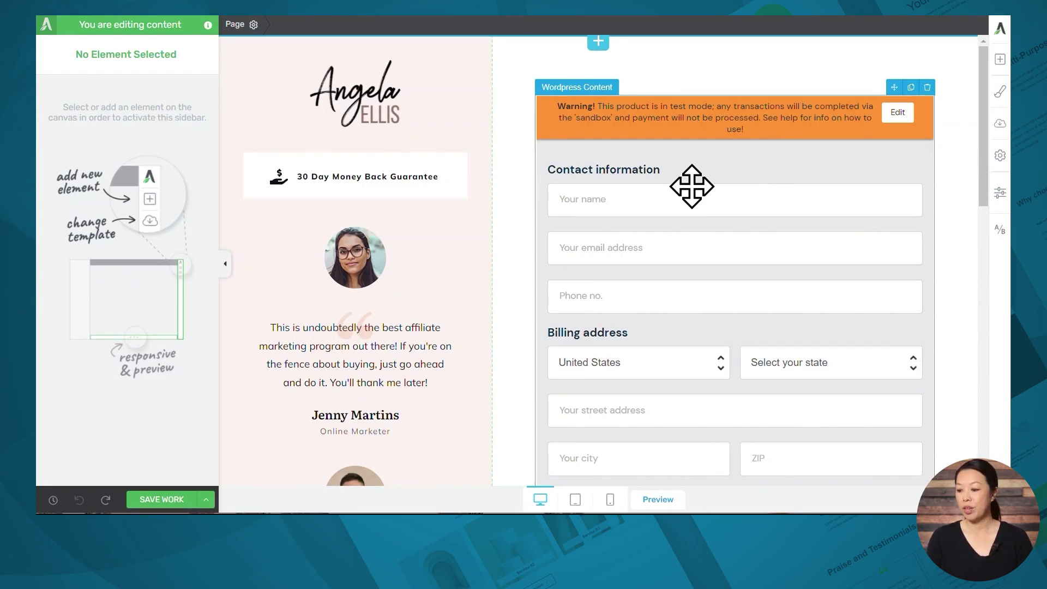
{"action": "left_click", "coordinate": [927, 87]}
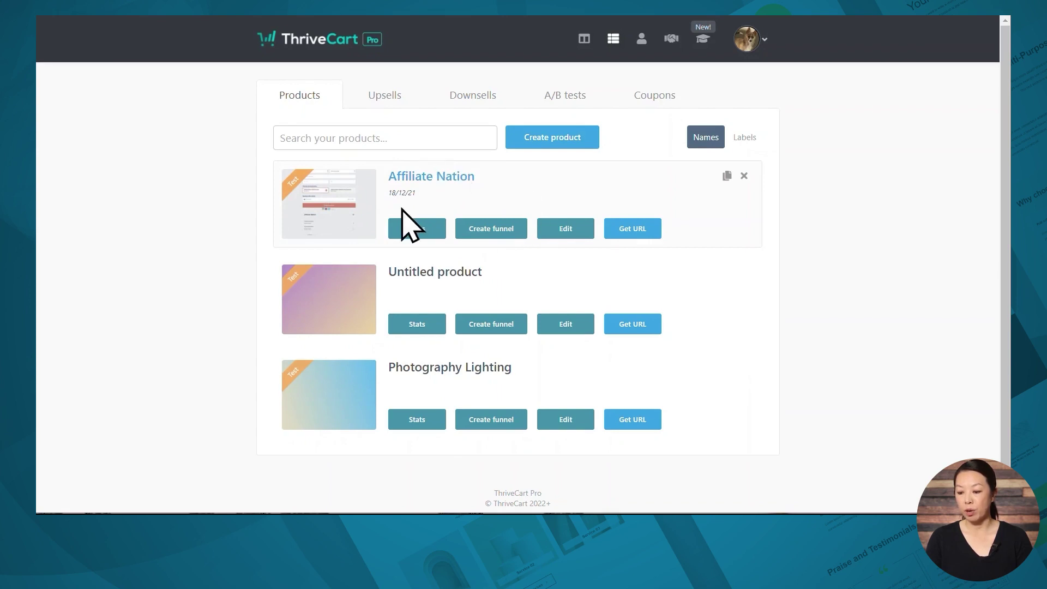
{"action": "left_click", "coordinate": [632, 229]}
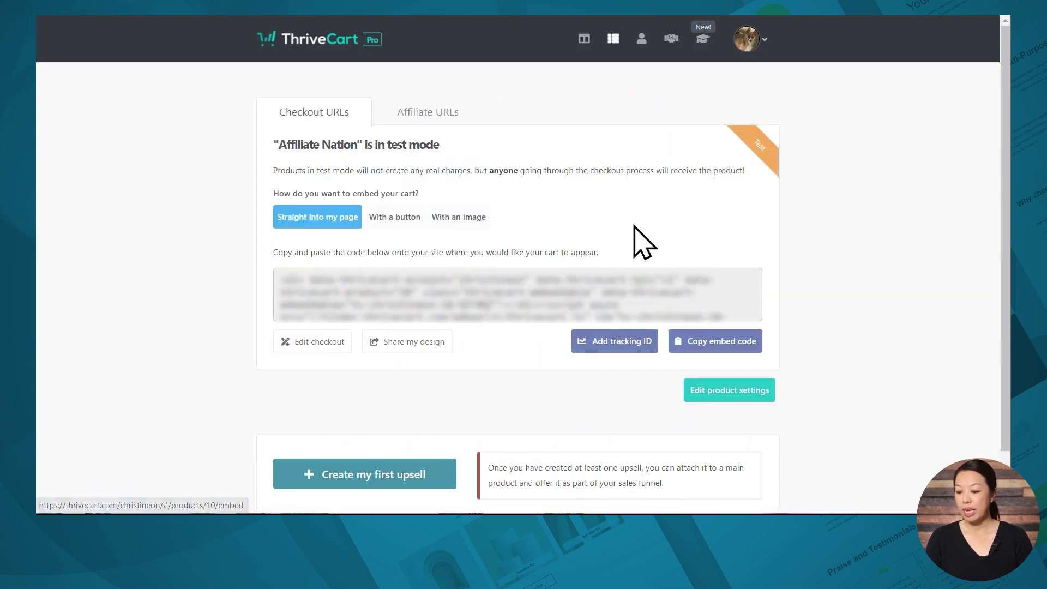
{"action": "left_click", "coordinate": [709, 348]}
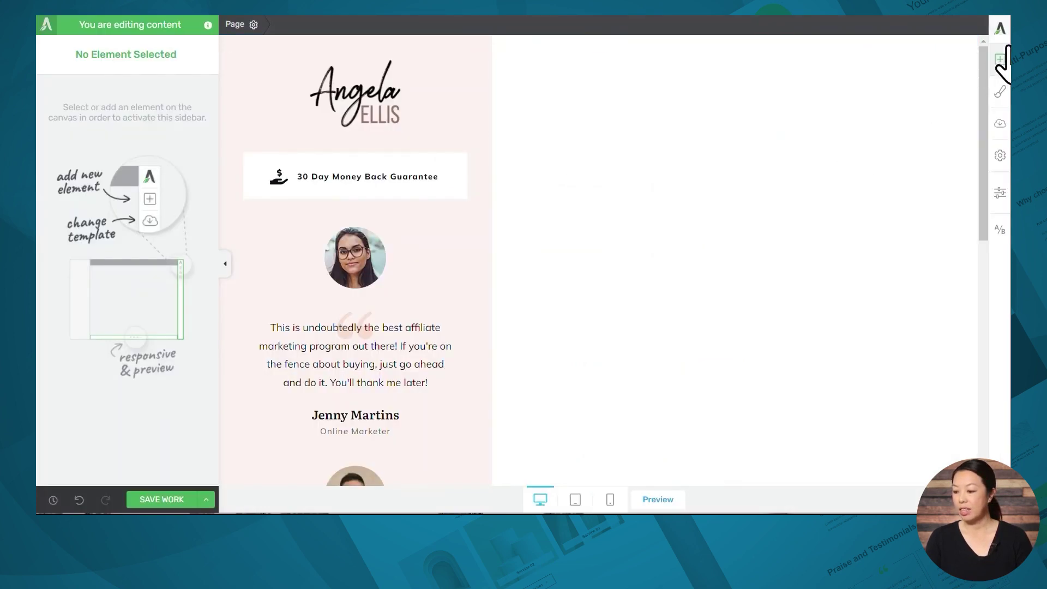
Return to Thrive Architect and add a WordPress Content element to the checkout page's empty column
{"action": "left_click", "coordinate": [1002, 60]}
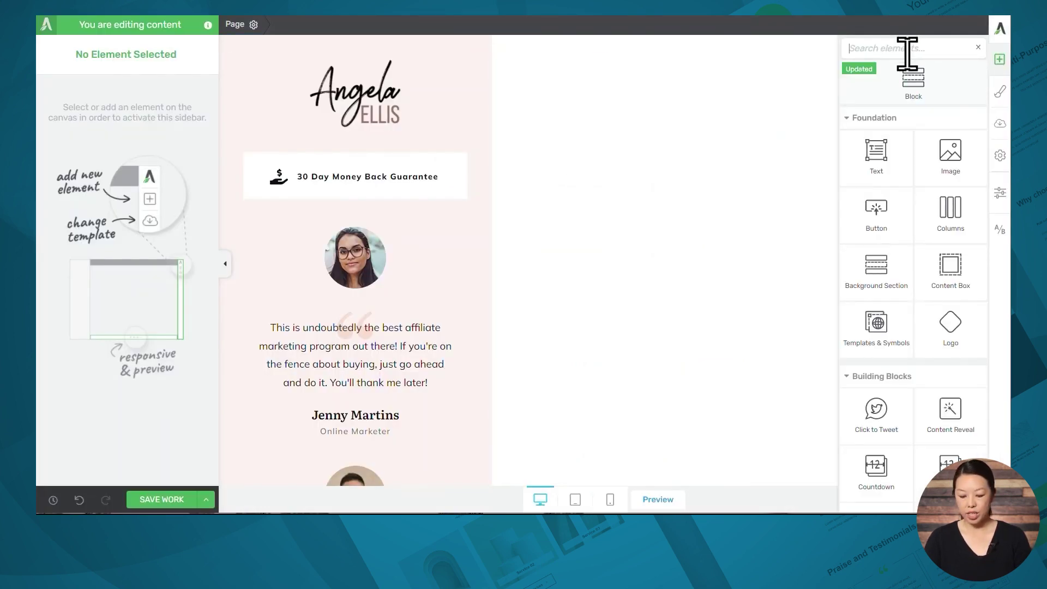
{"action": "type", "text": "word"}
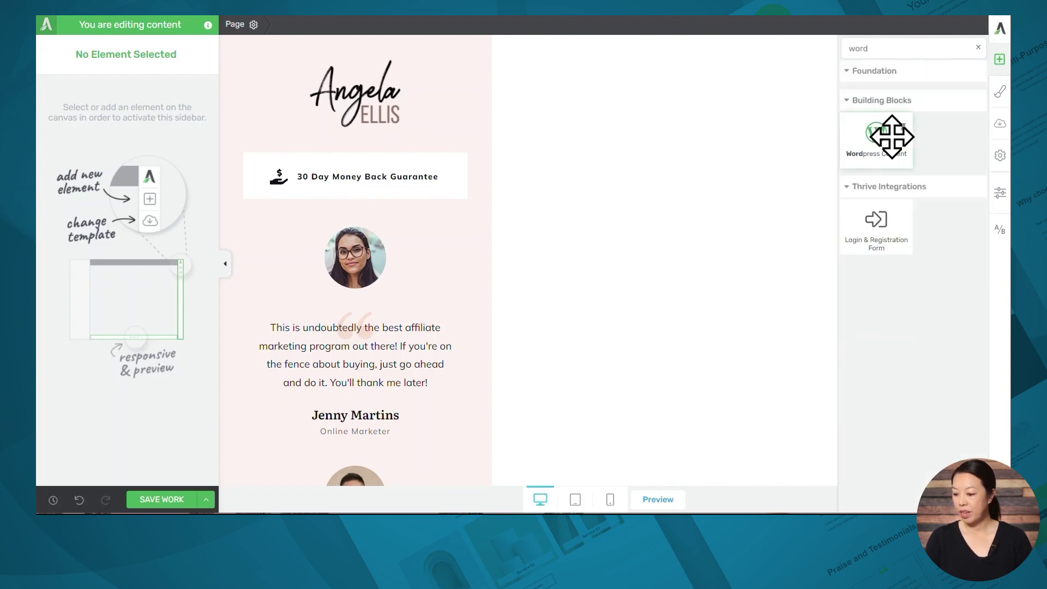
{"action": "left_click_drag", "start_coordinate": [892, 136], "coordinate": [720, 103]}
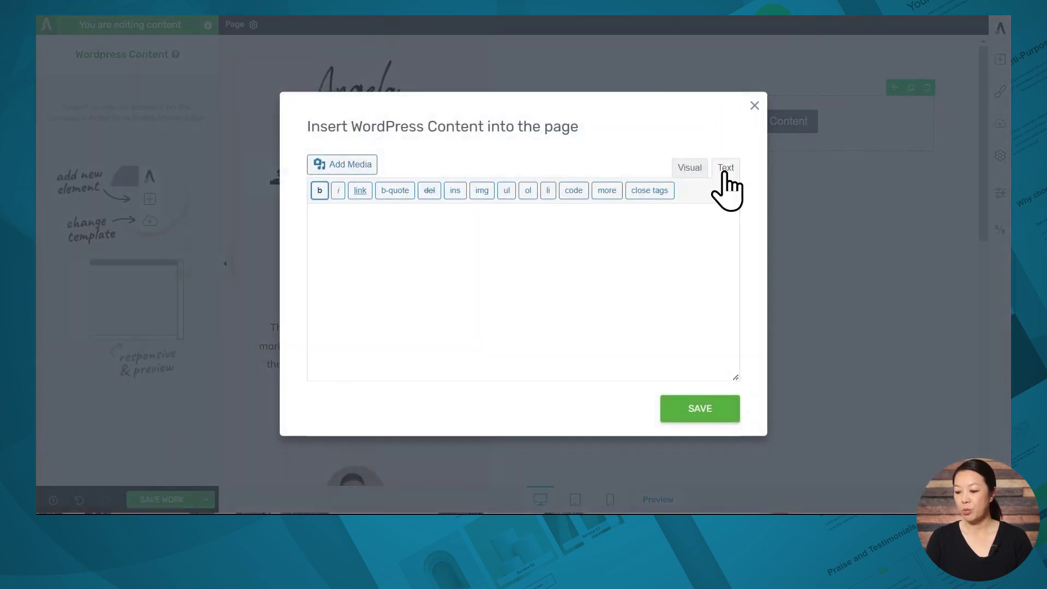
Paste the ThriveCart embed code as text into the WordPress Content element and save the checkout page
{"action": "left_click", "coordinate": [458, 235]}
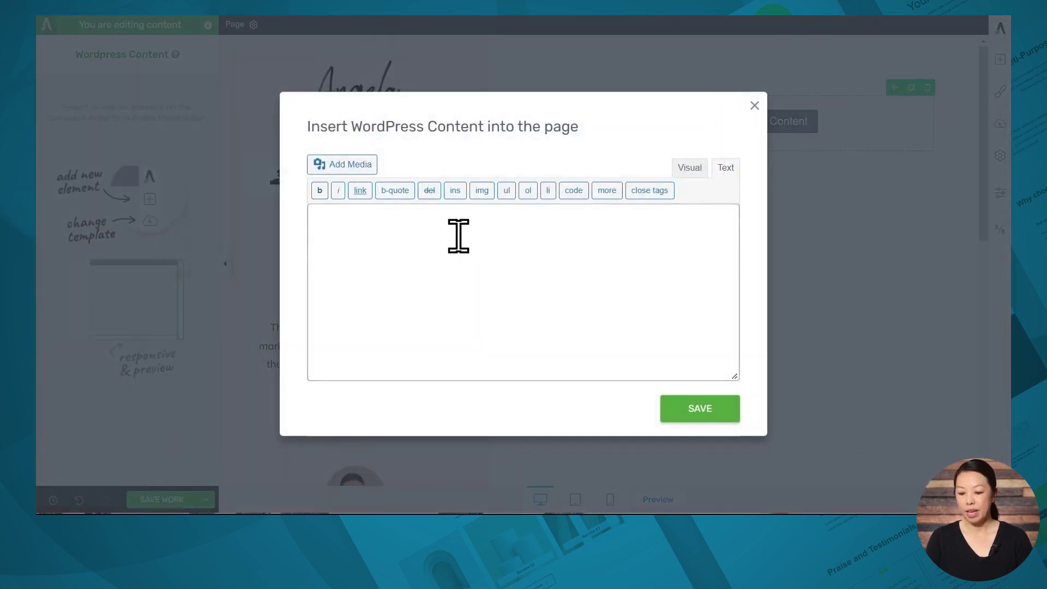
{"action": "key", "text": "ctrl+v"}
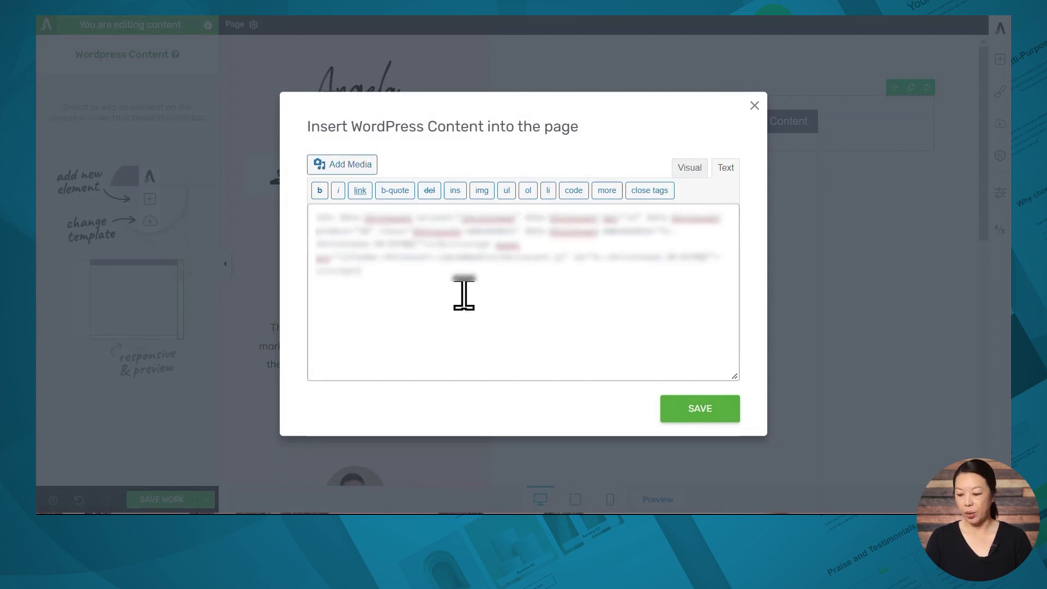
{"action": "left_click", "coordinate": [688, 410]}
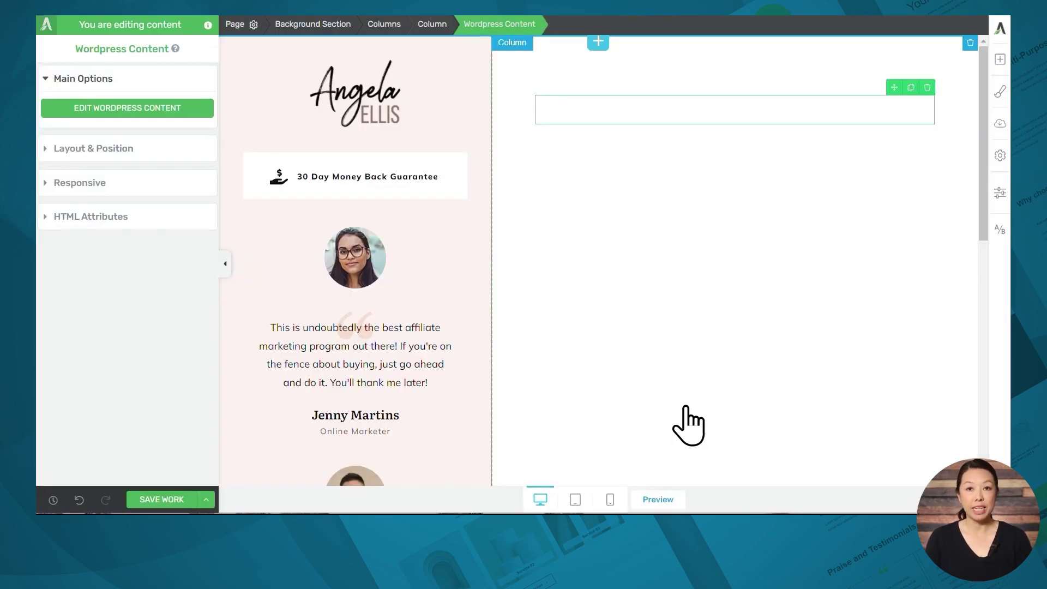
{"action": "left_click", "coordinate": [161, 500]}
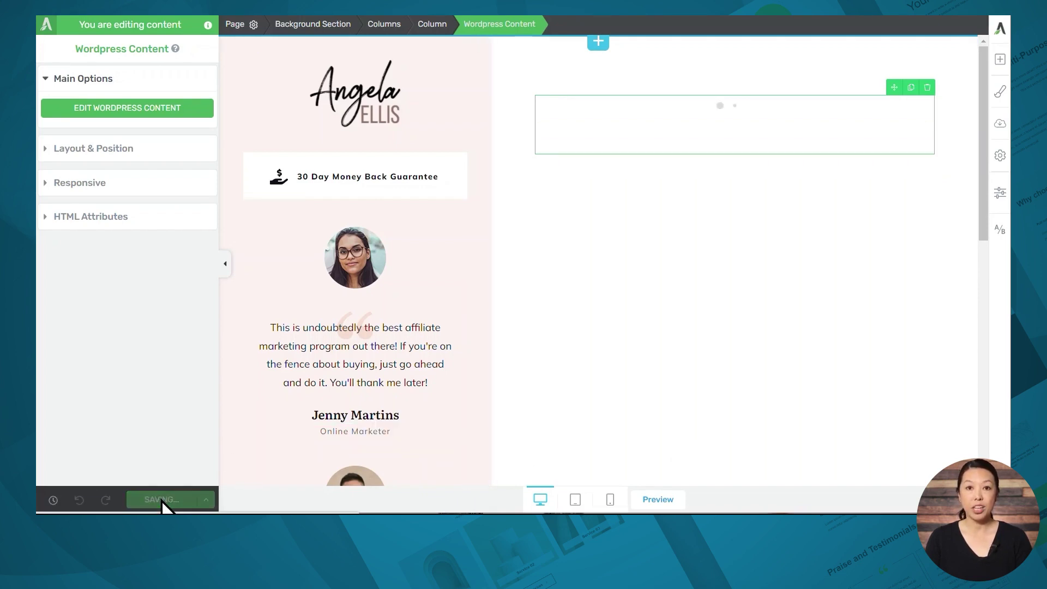